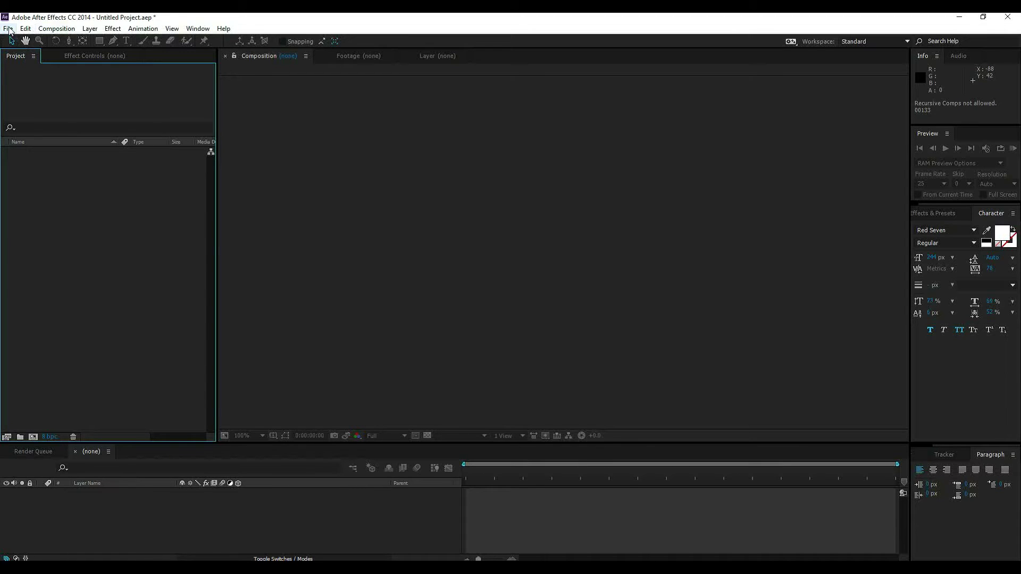
Restore the After Effects window from maximized to a windowed size
double_click(110, 21)
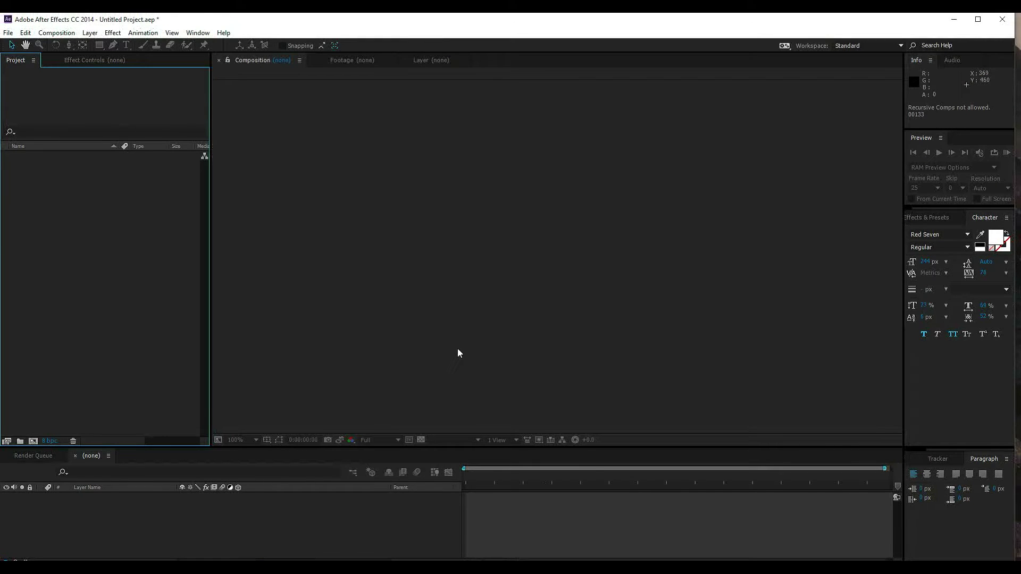
click(9, 33)
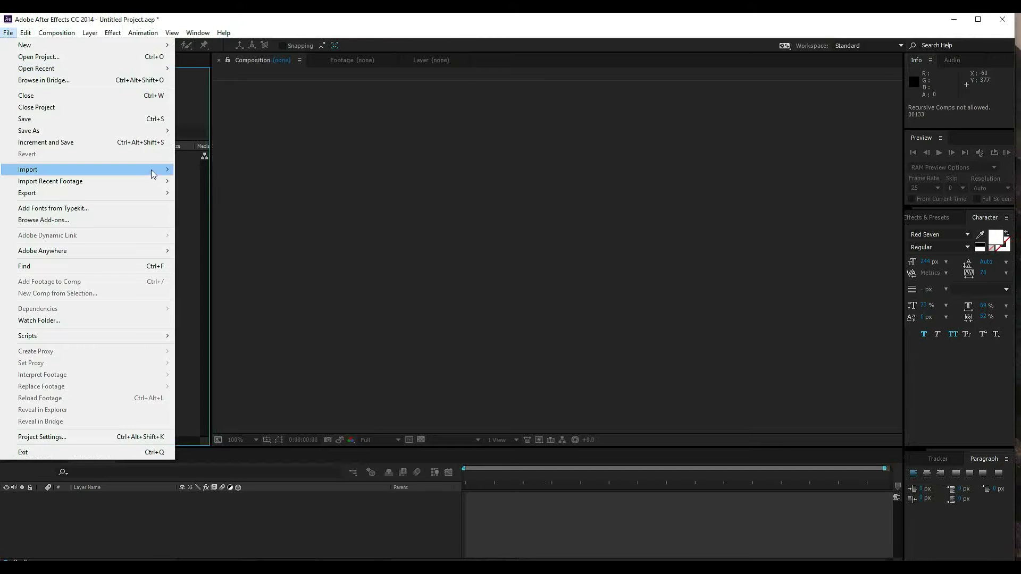
mouse_move(153, 170)
click(220, 170)
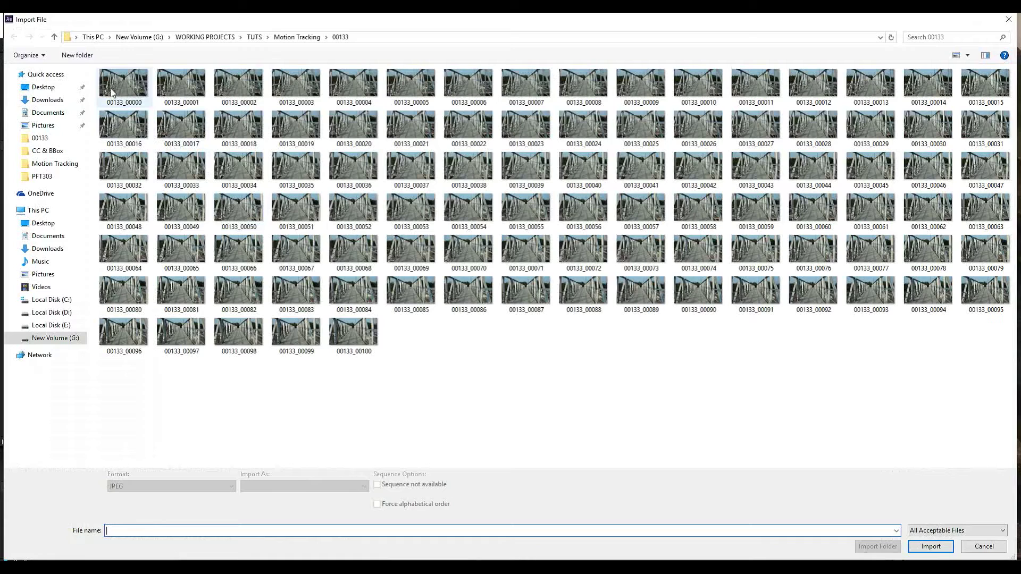
click(111, 84)
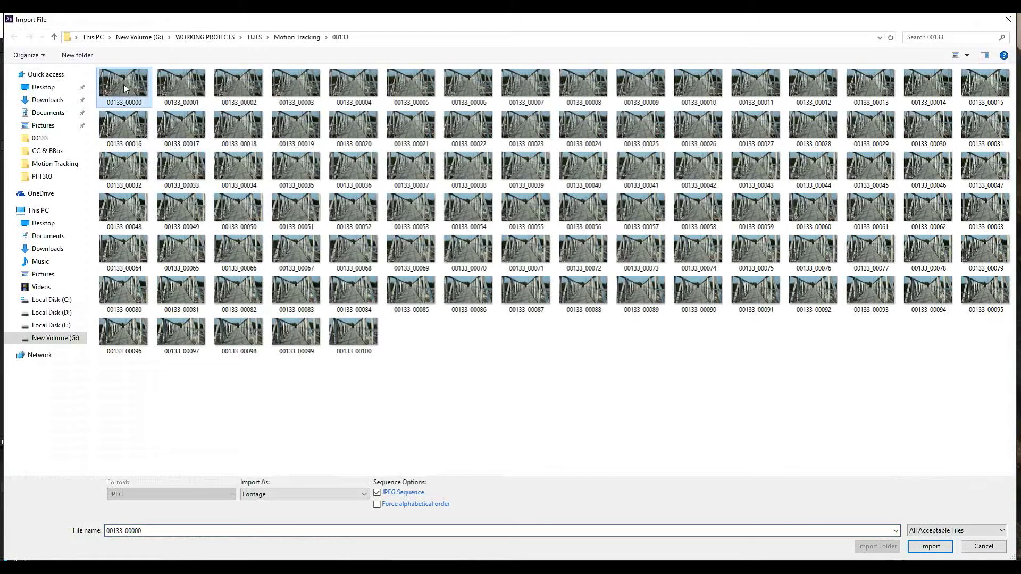
click(930, 547)
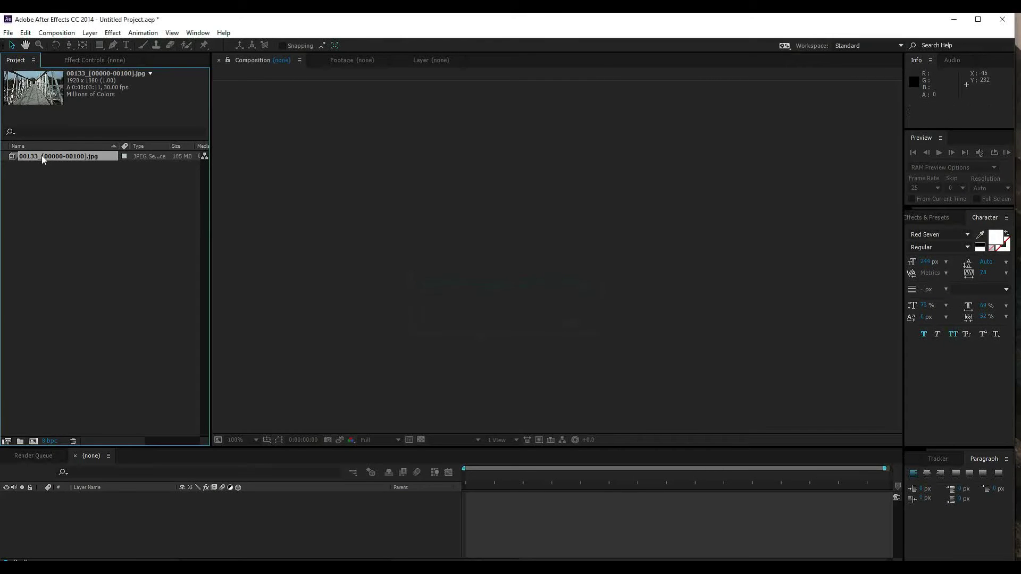
Create composition 00133 from the sequence, RAM-preview it, and show the Tracker panel
drag(95, 175, 34, 440)
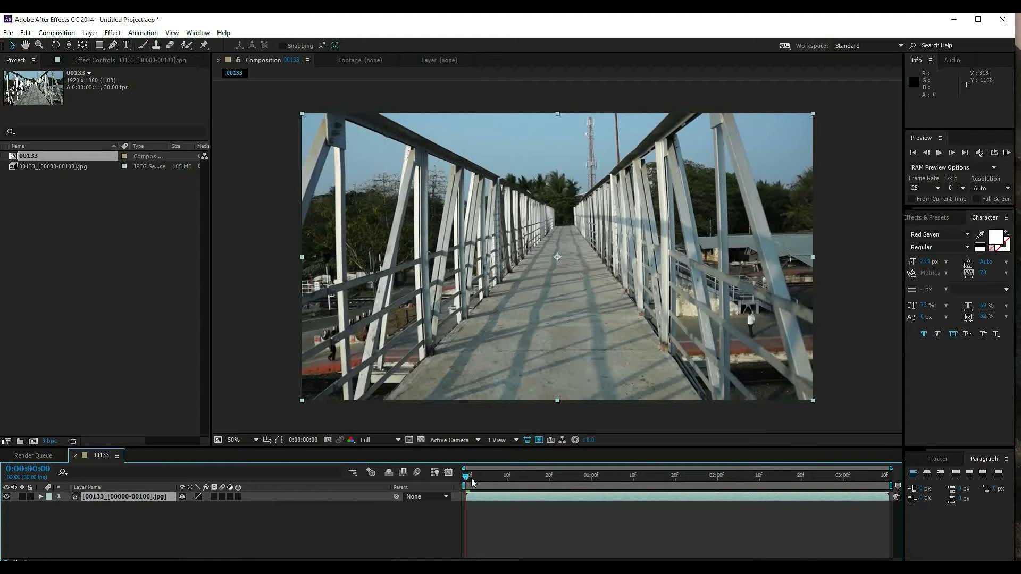
click(1005, 158)
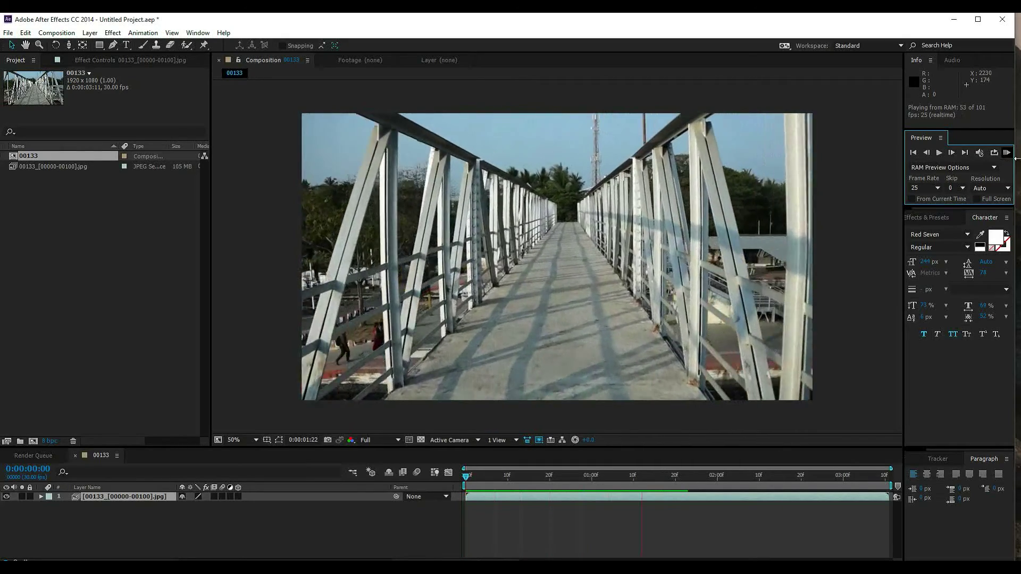
click(509, 481)
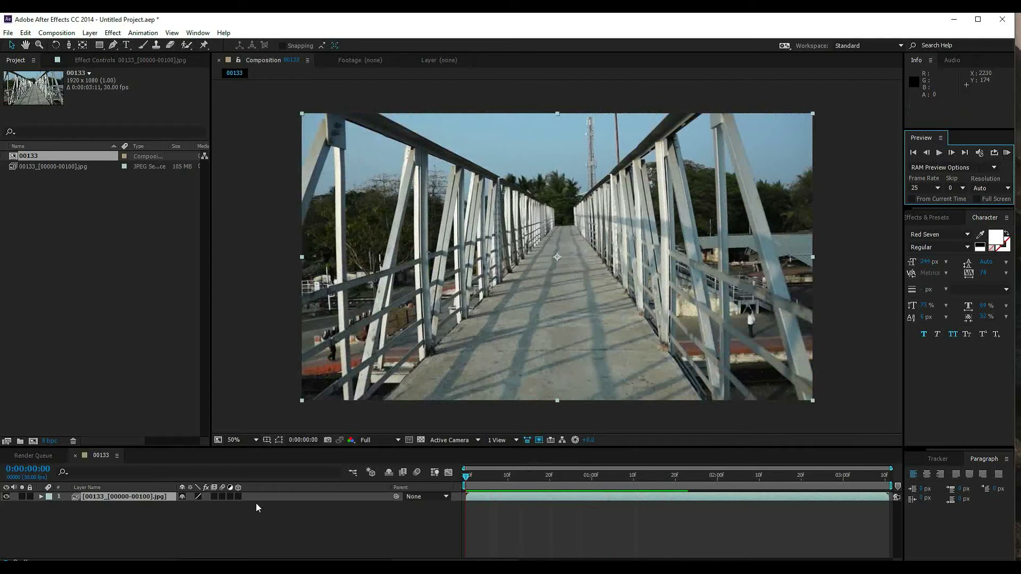
click(142, 496)
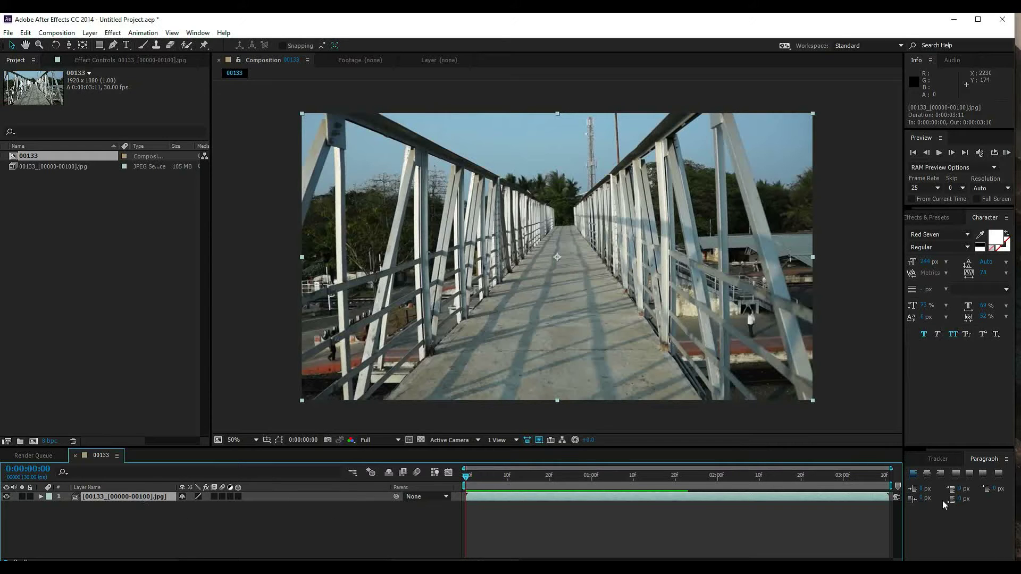
click(937, 459)
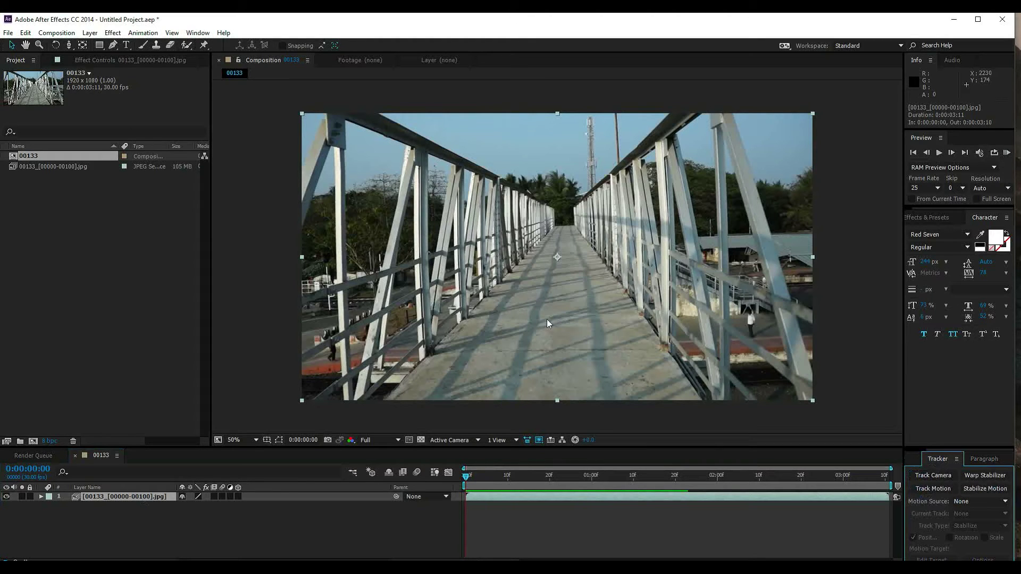
Apply Track Camera to the bridge footage layer to start 3D Camera Tracker analysis
click(198, 33)
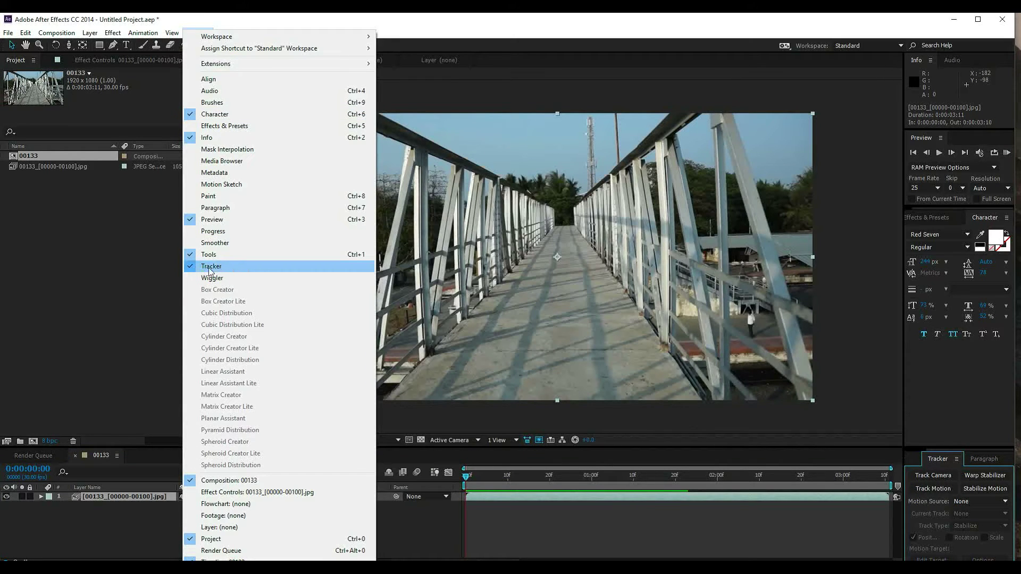
click(949, 470)
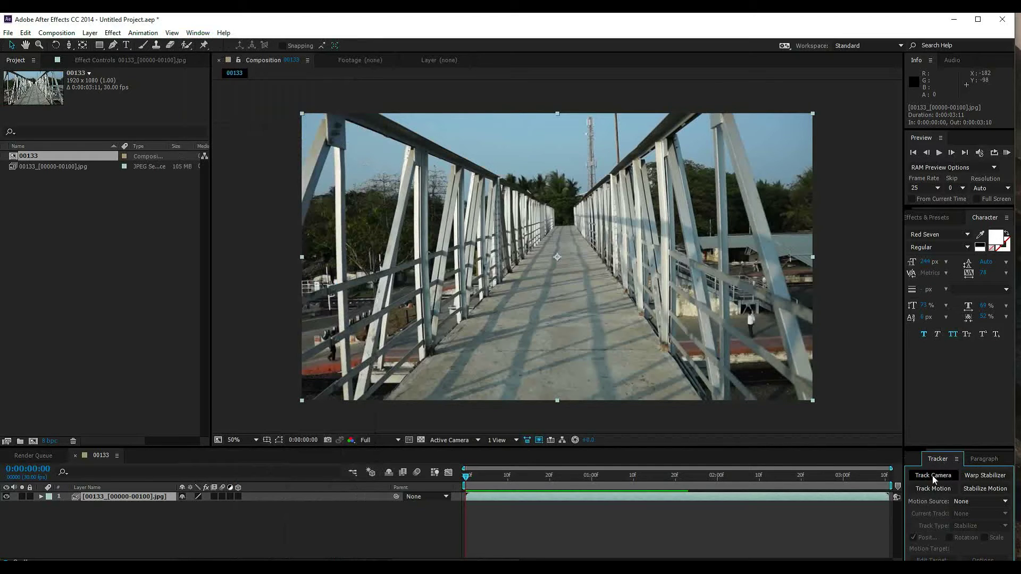
click(932, 476)
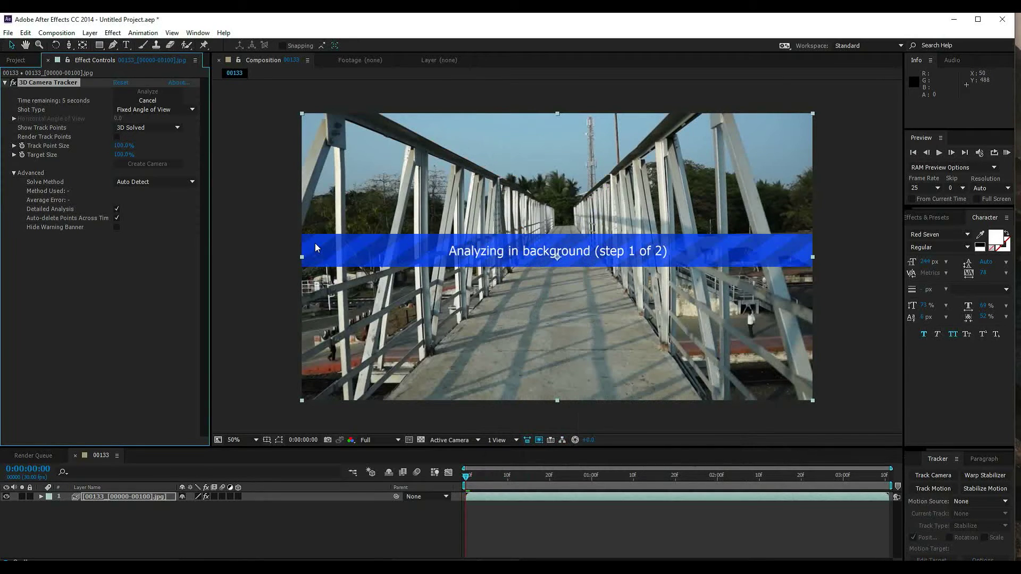
Collapse the tracker's Advanced section once the solve finishes at 1.58 pixels average error
click(14, 172)
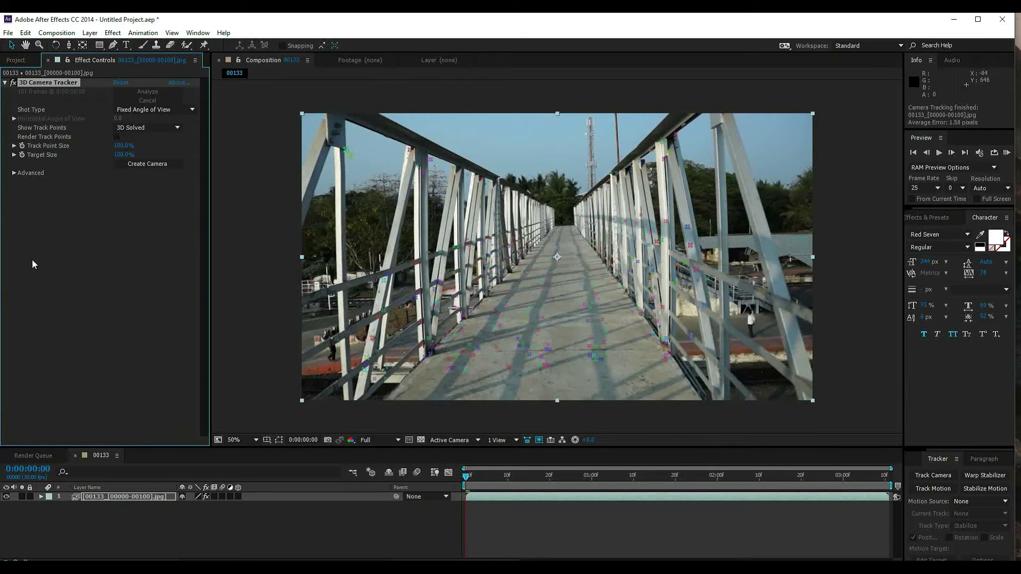
click(14, 173)
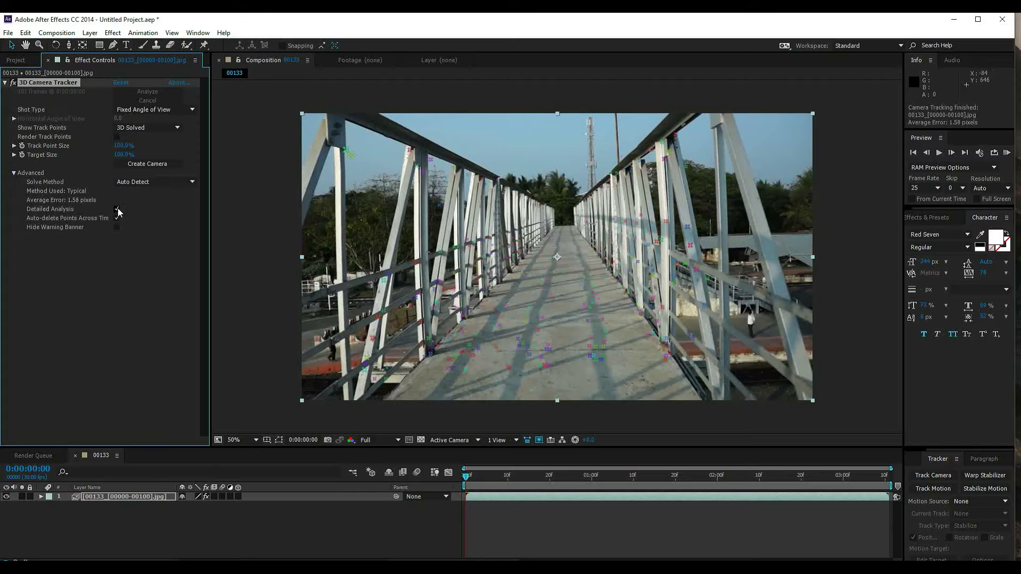
click(14, 173)
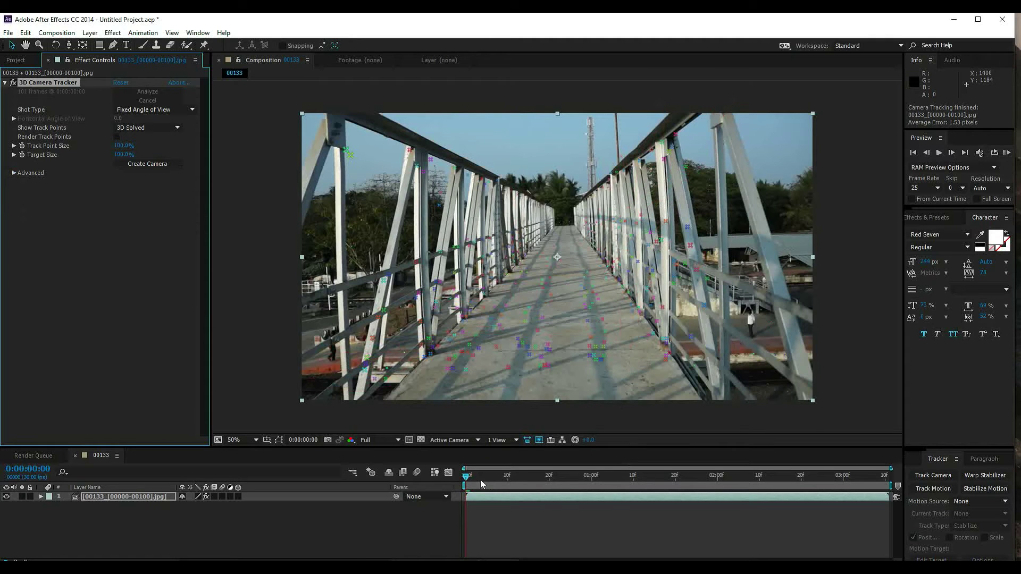
drag(473, 477, 454, 486)
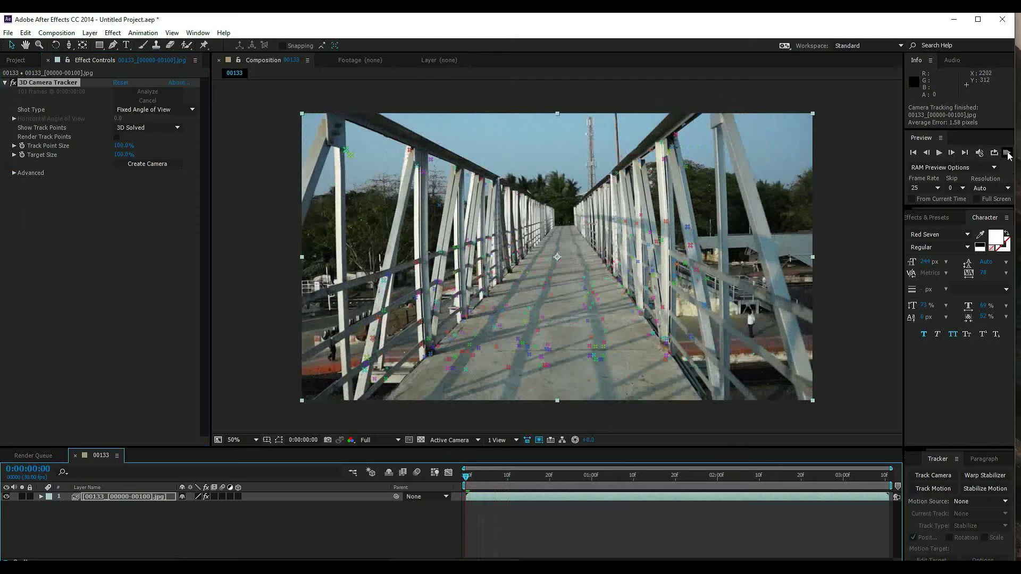
click(1007, 154)
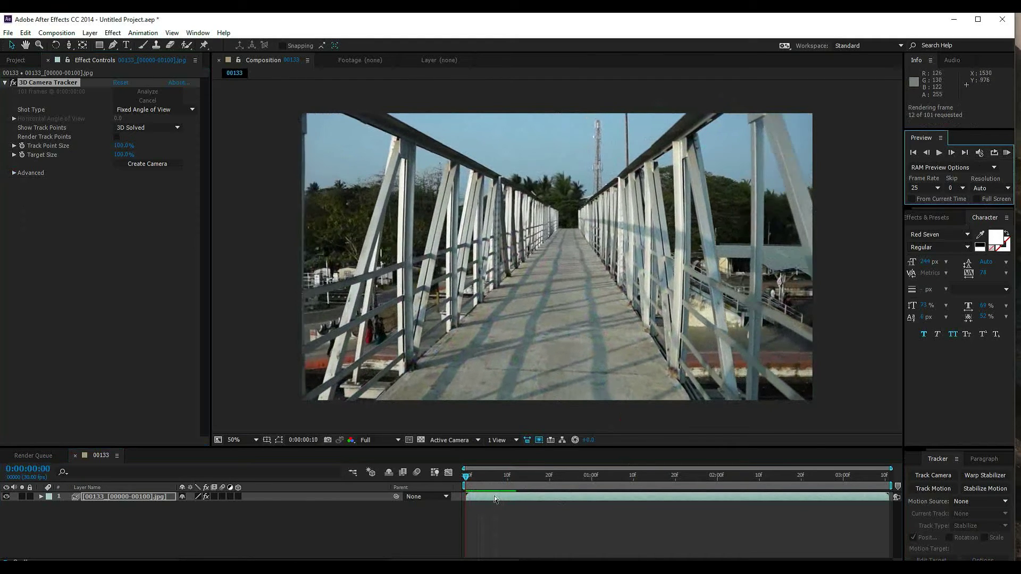
click(488, 483)
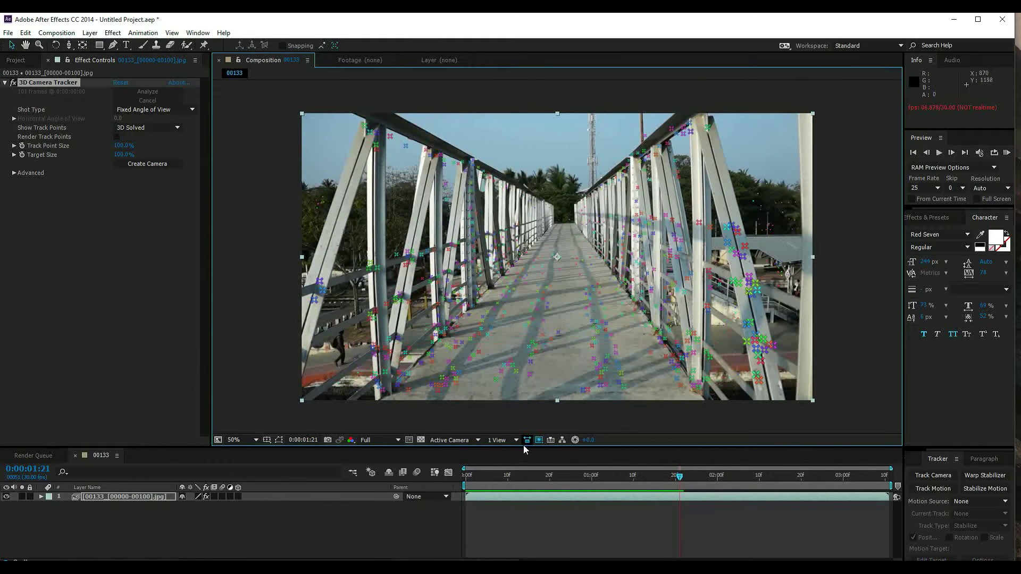
drag(505, 480, 439, 483)
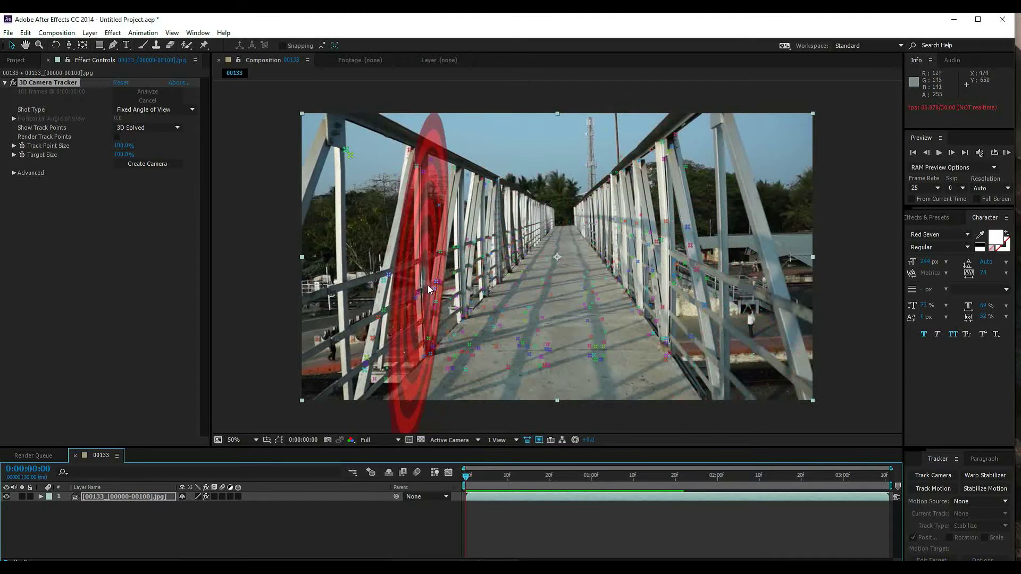
Set the floor target as ground plane and origin, then create Track Null 1 and a camera
right_click(545, 346)
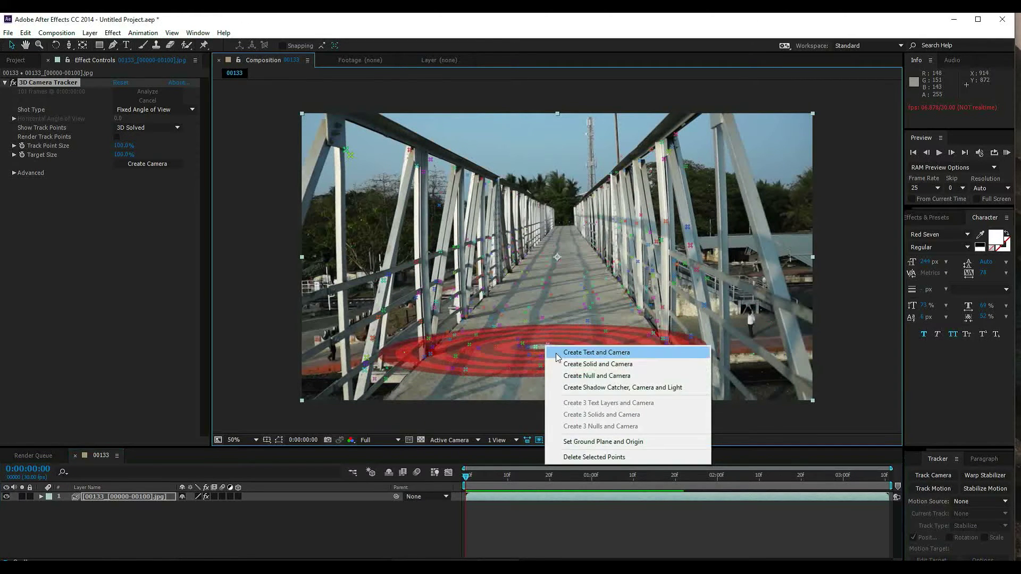
click(623, 442)
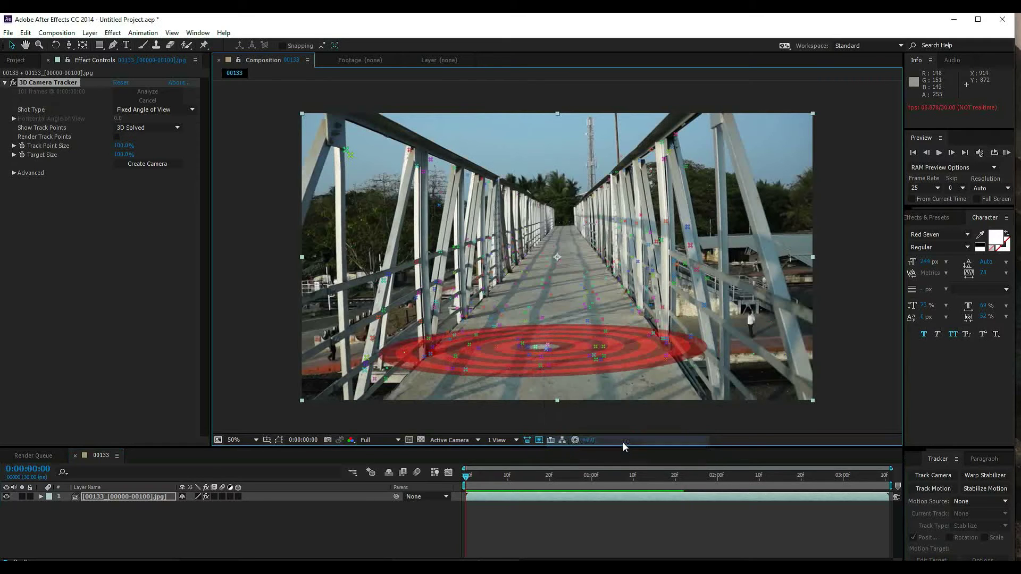
right_click(543, 350)
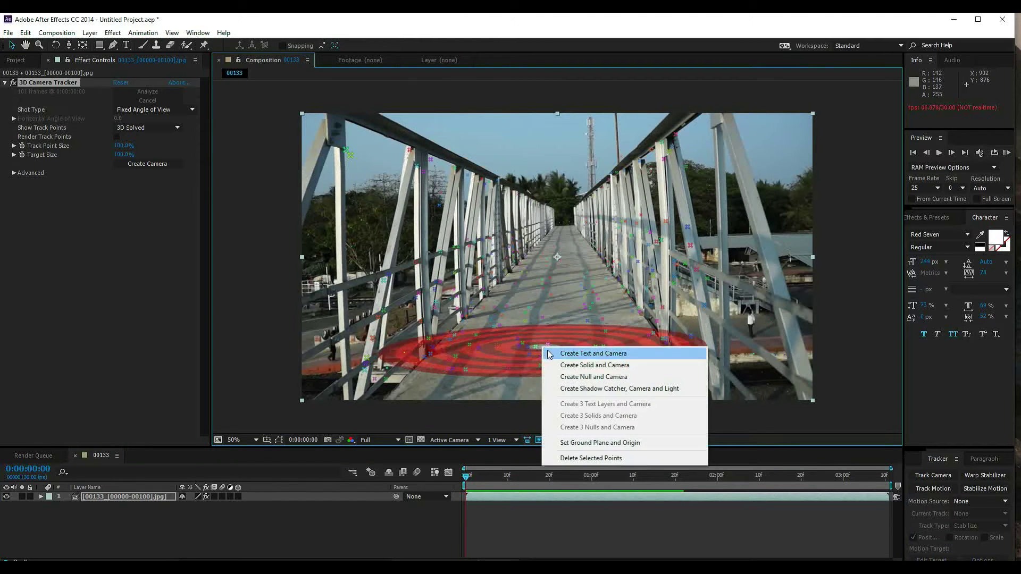
click(589, 377)
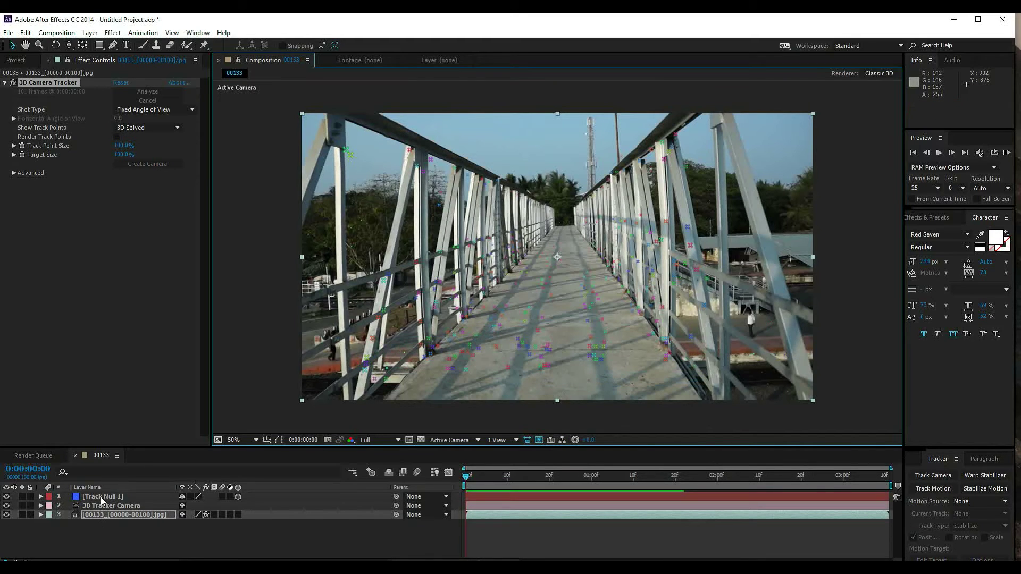
click(100, 496)
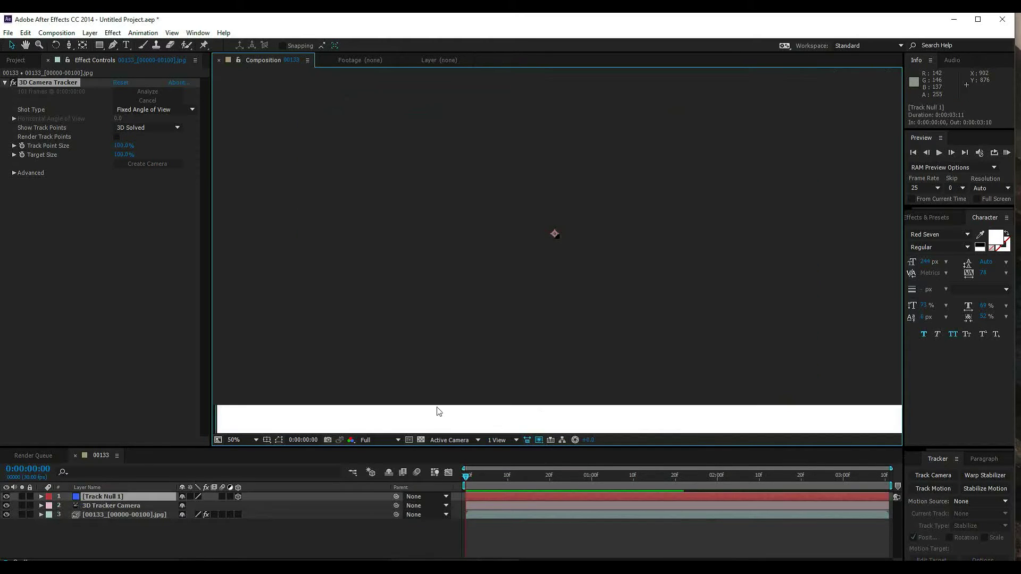
Add a white 'DRAGON' text layer in the middle of the bridge footage
click(270, 62)
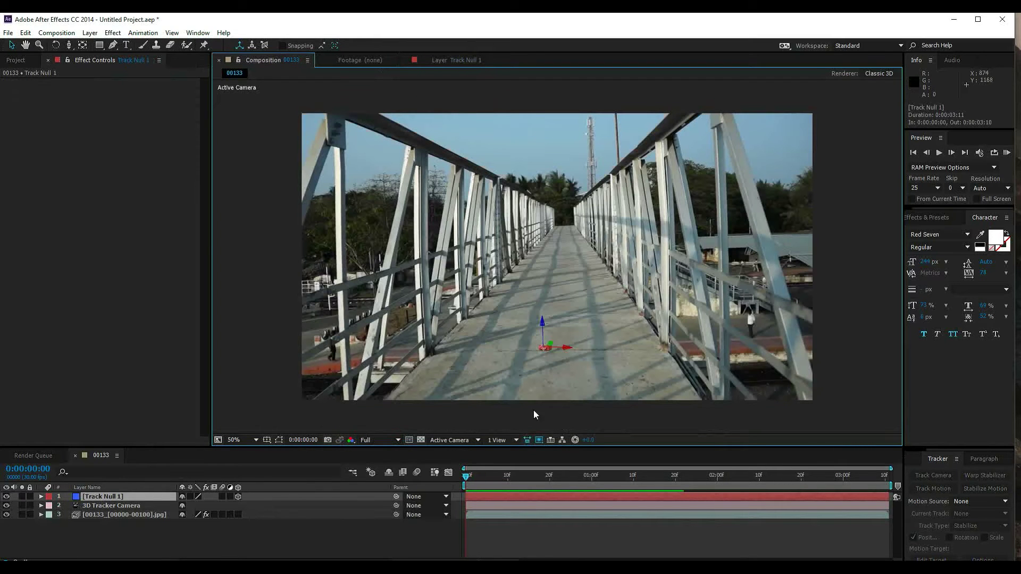
click(490, 476)
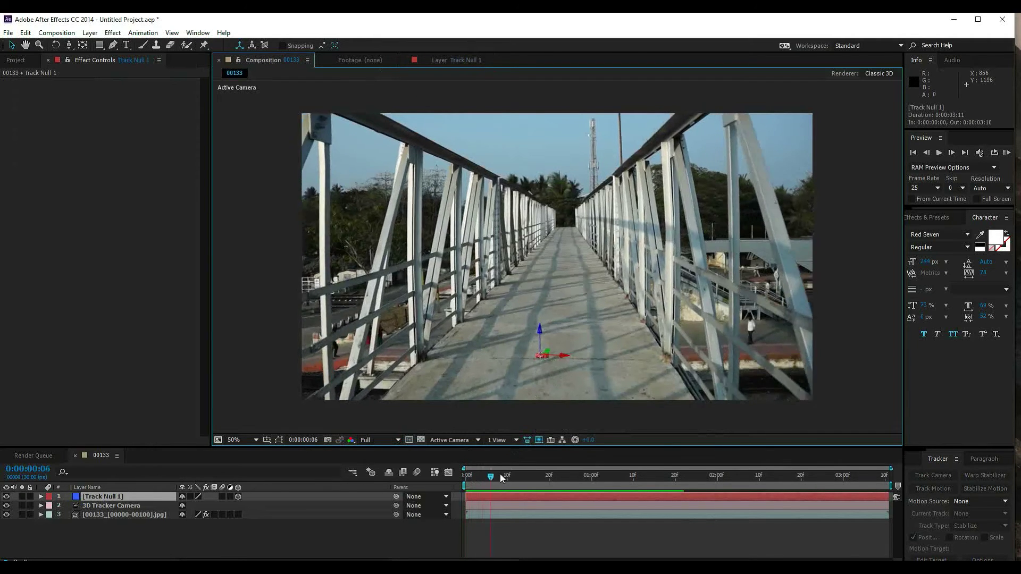
drag(499, 477, 460, 476)
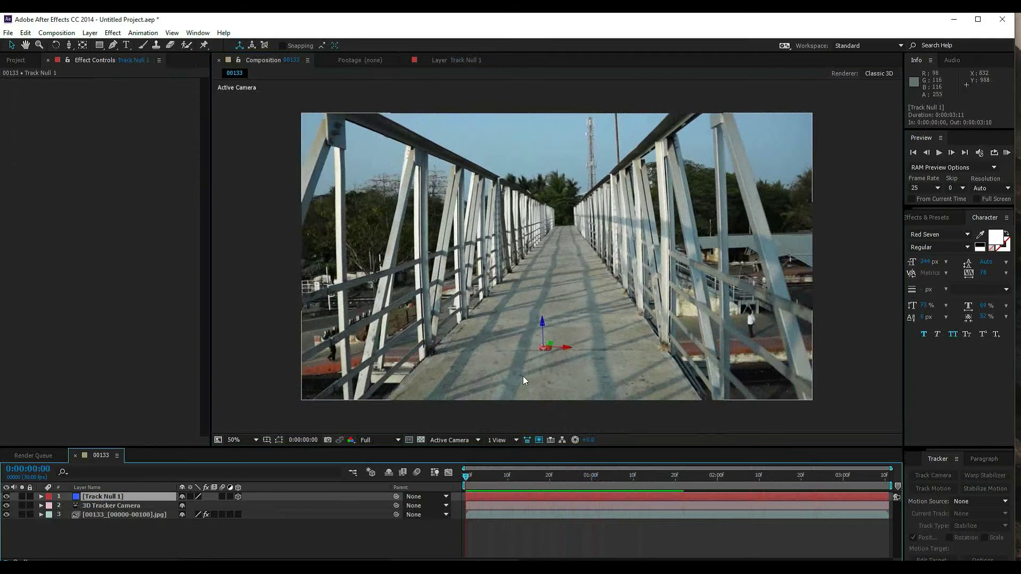
click(127, 46)
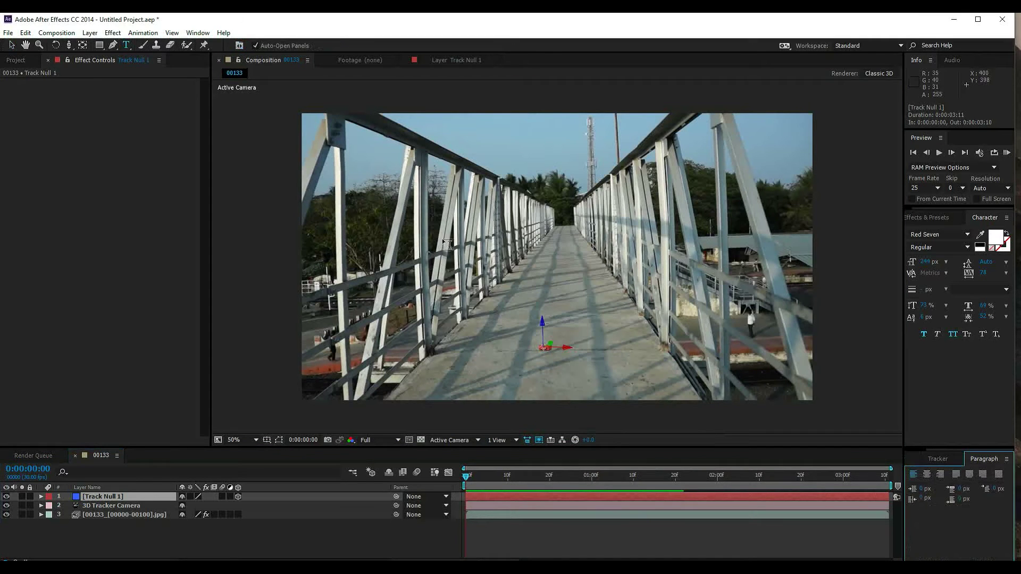
click(496, 286)
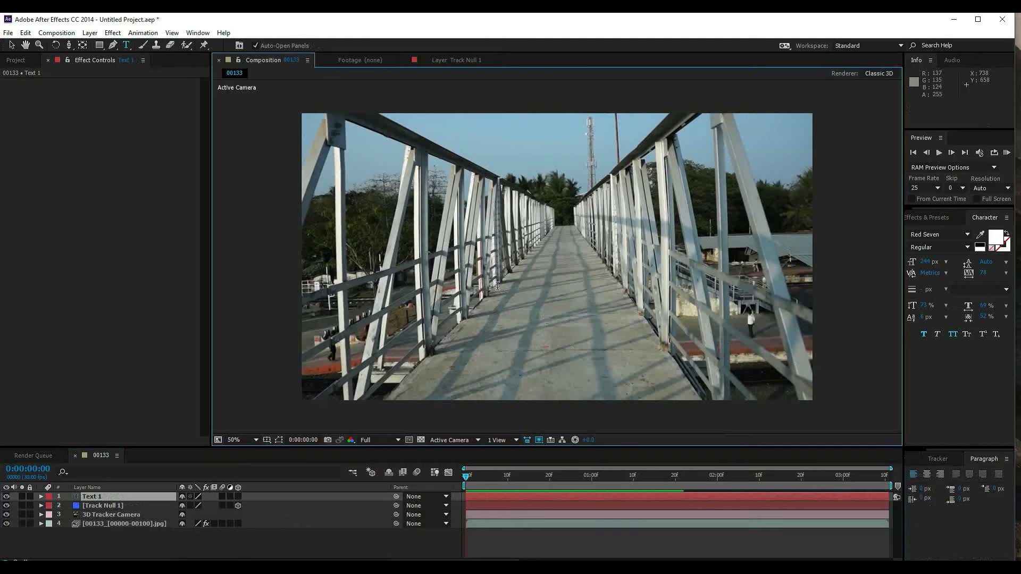
text(DRAGO)
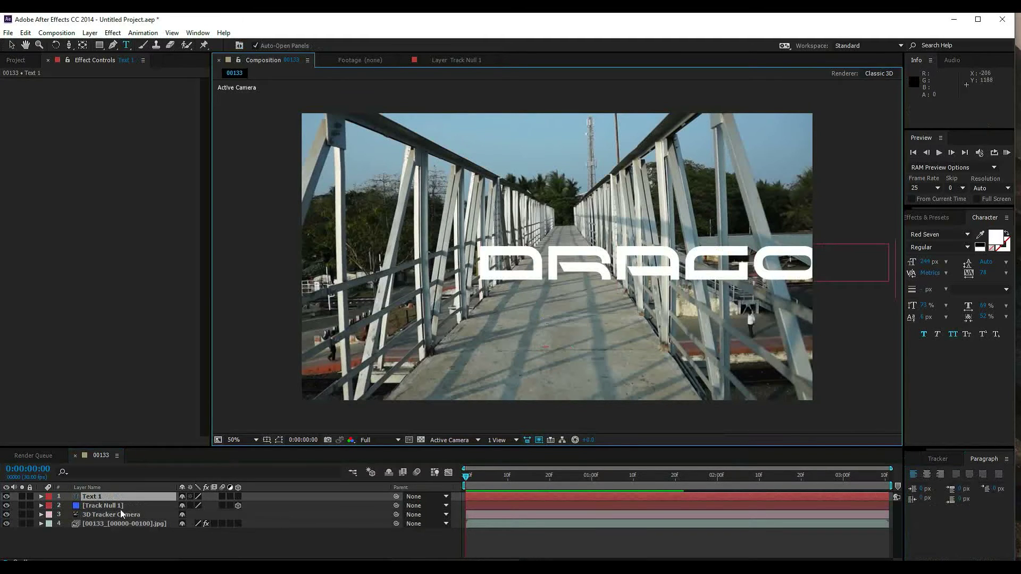
click(118, 496)
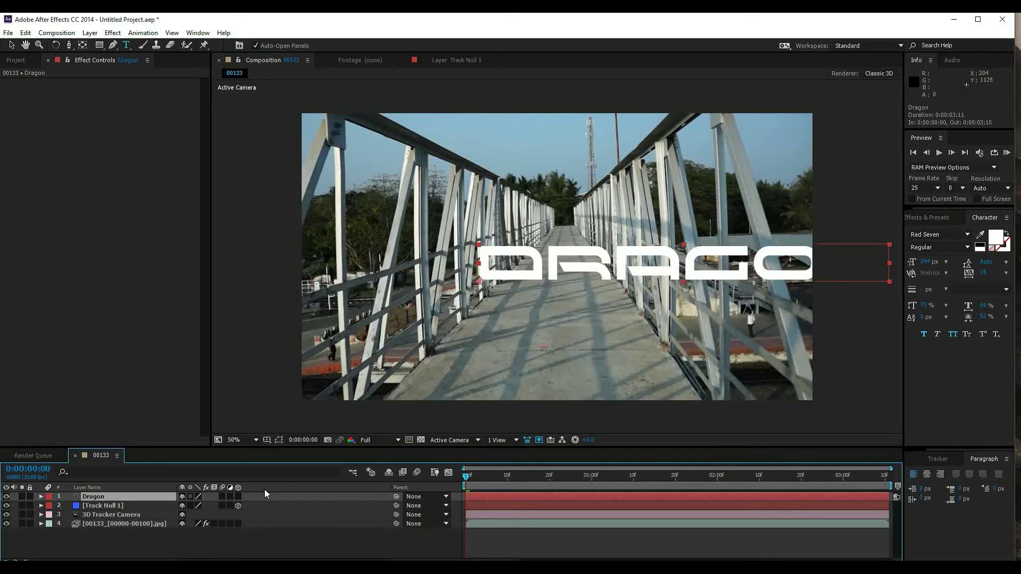
Make the Dragon text layer 3D and display the 3D Camera Tracker's track points
click(237, 497)
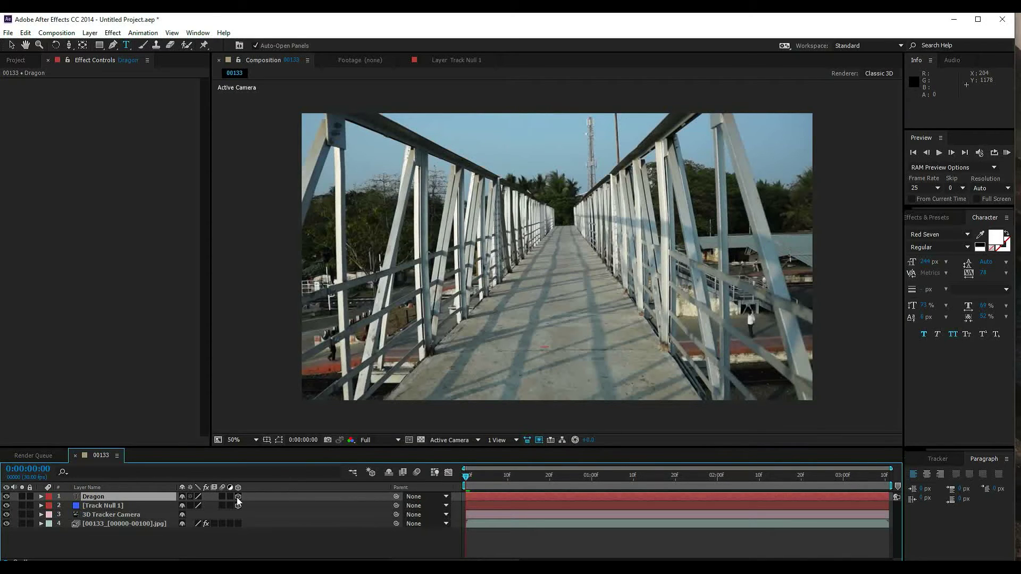
key(comma)
key(comma)
key(comma)
key(comma)
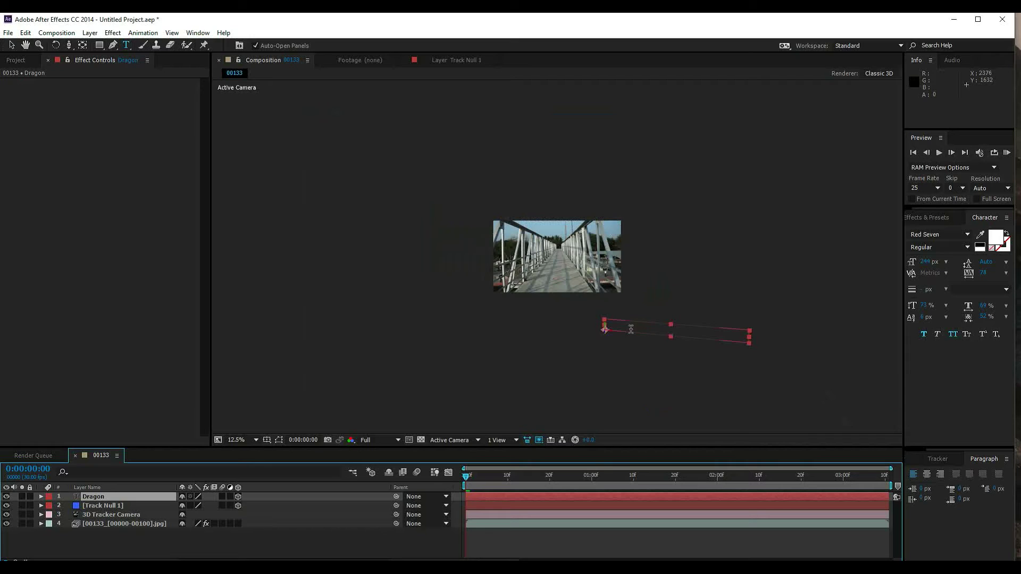
key(period)
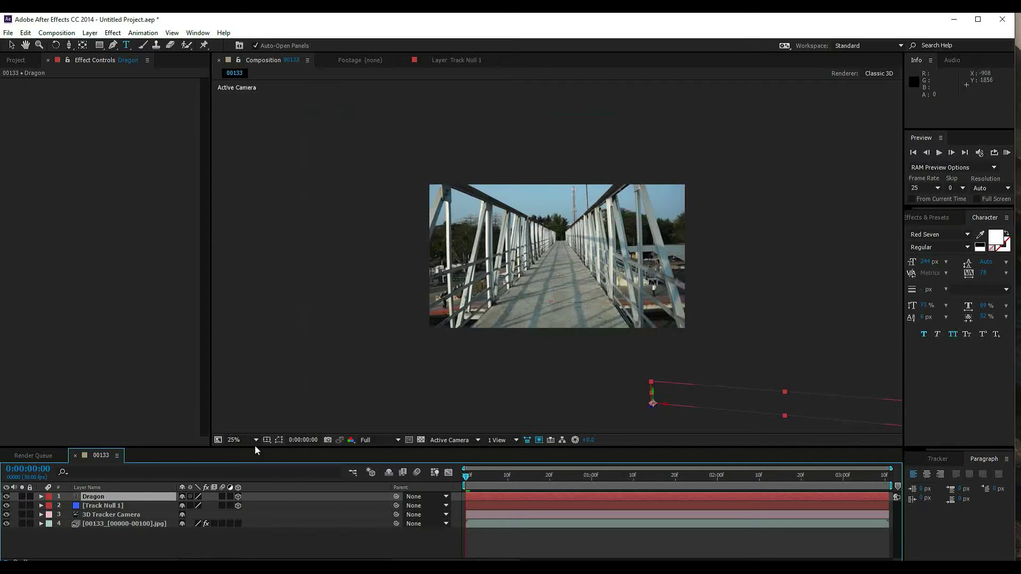
click(110, 523)
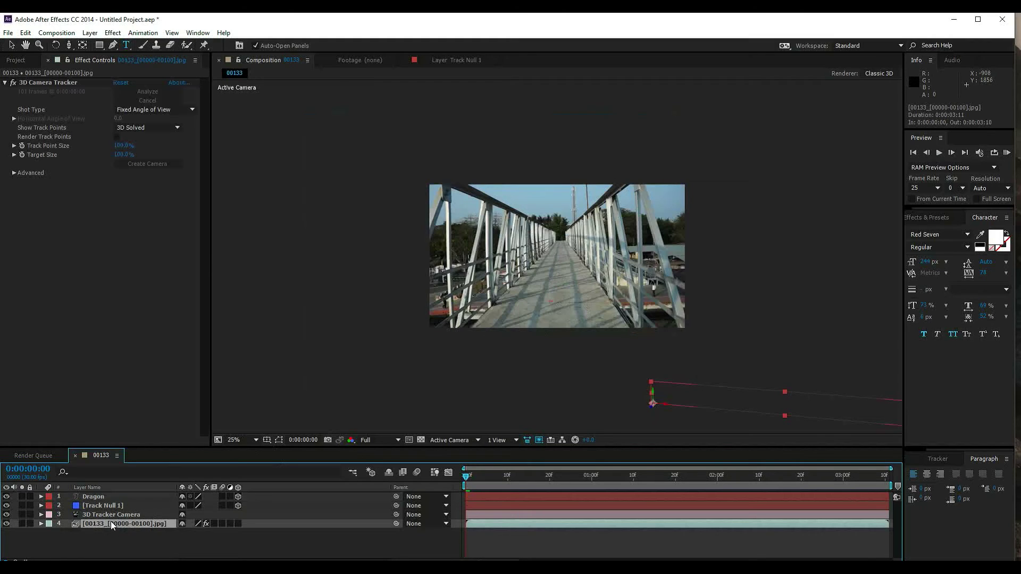
click(52, 82)
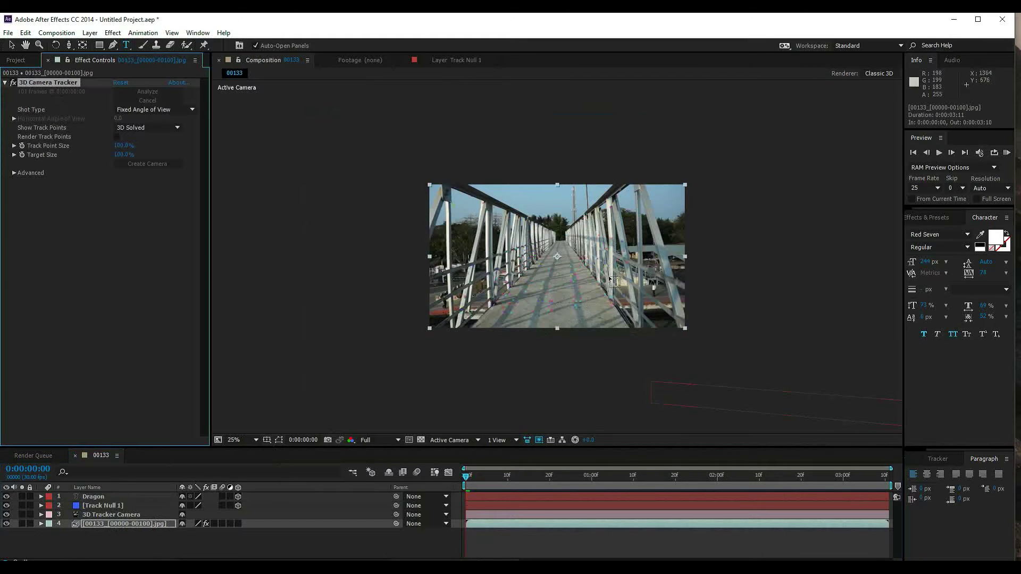
key(period)
click(11, 45)
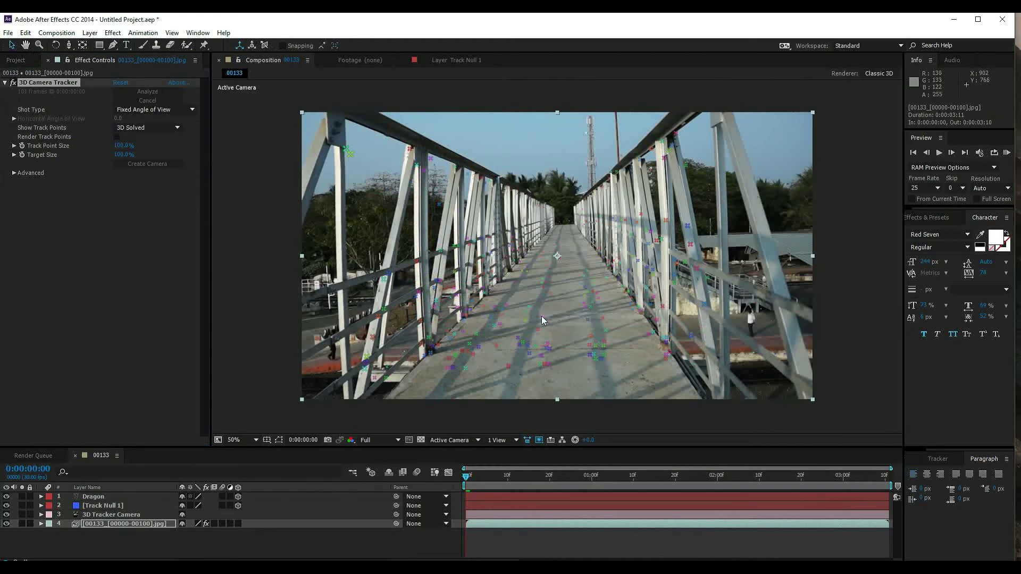
Set the bridge-floor track points as the new ground plane and origin, confirming with OK
right_click(553, 289)
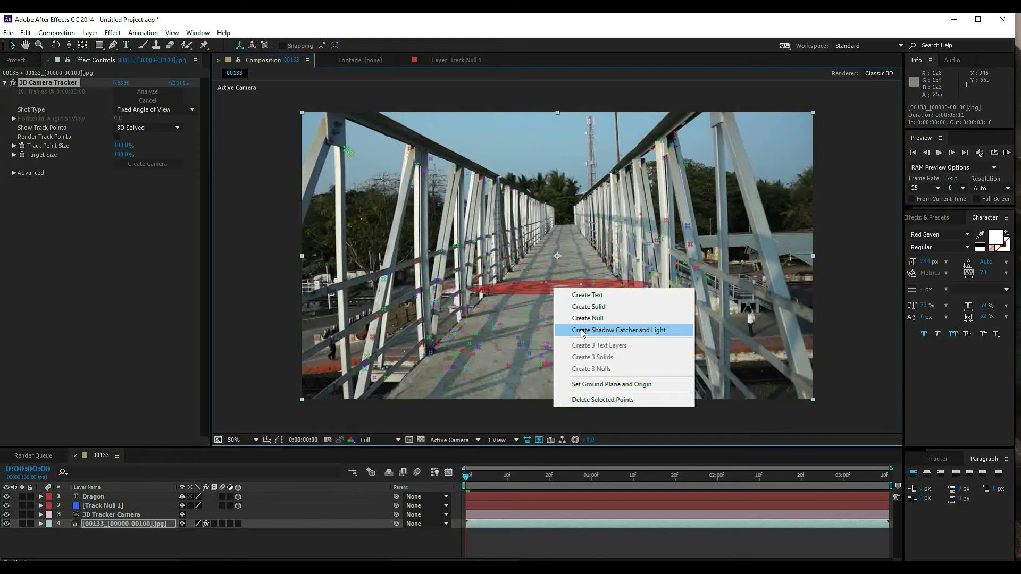
click(604, 384)
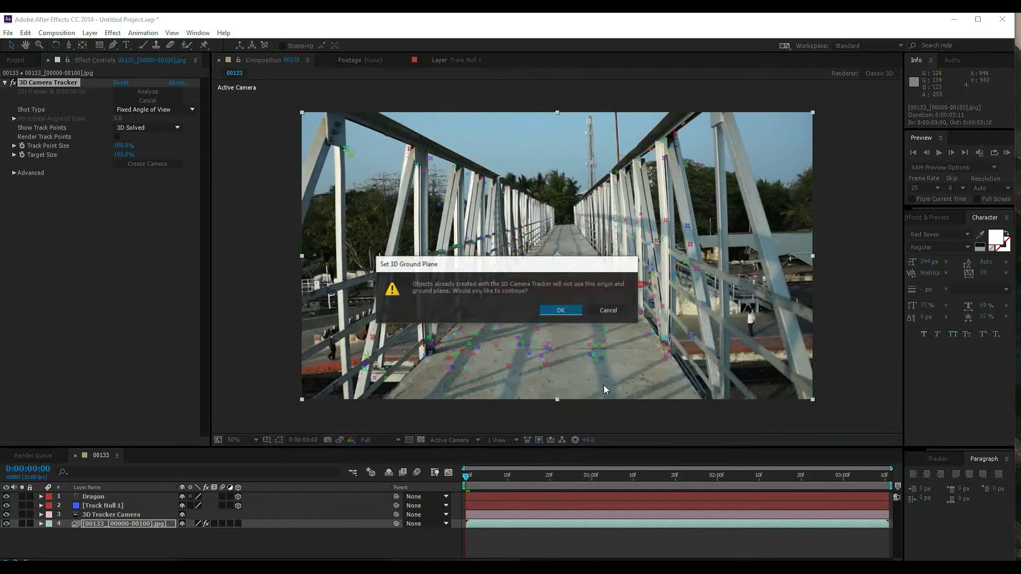
click(551, 312)
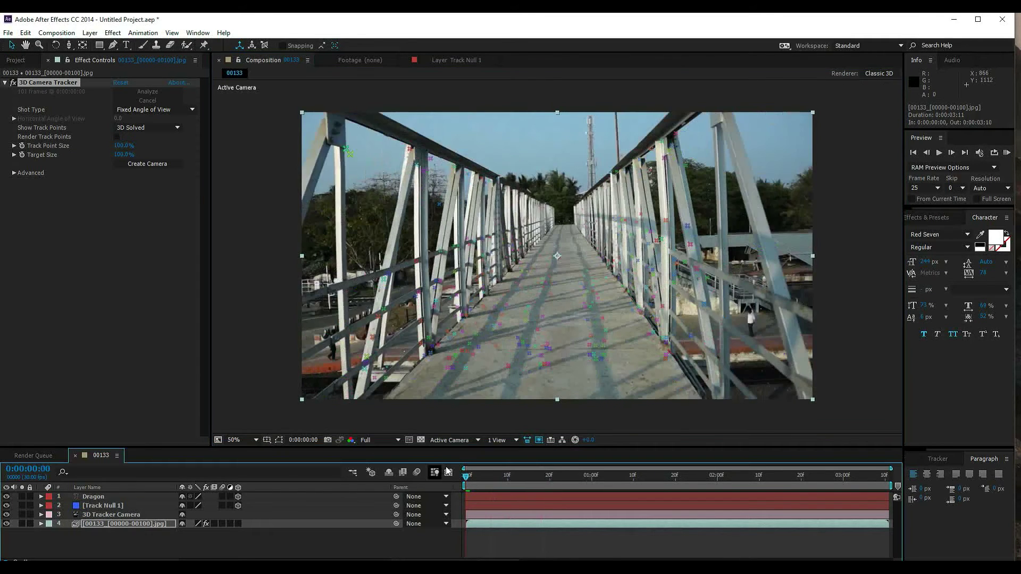
key(comma)
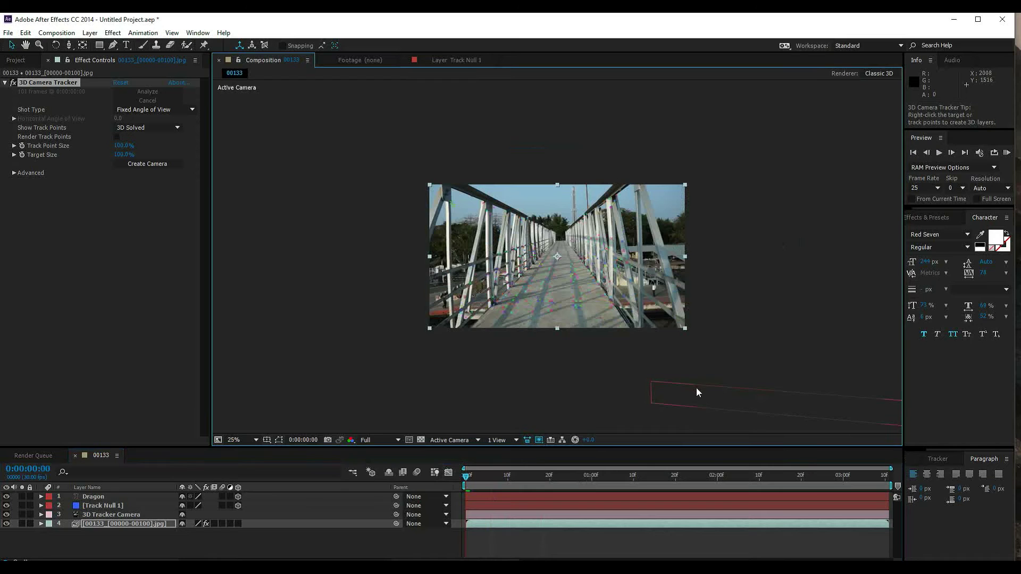
key(period)
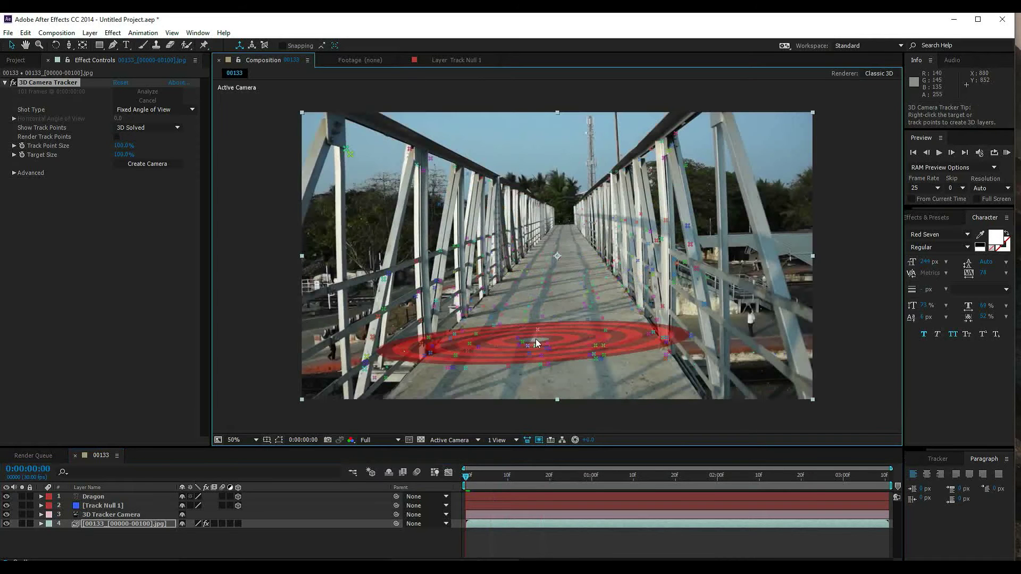
click(103, 514)
Copy Track Null 1's Transform Position value
click(96, 505)
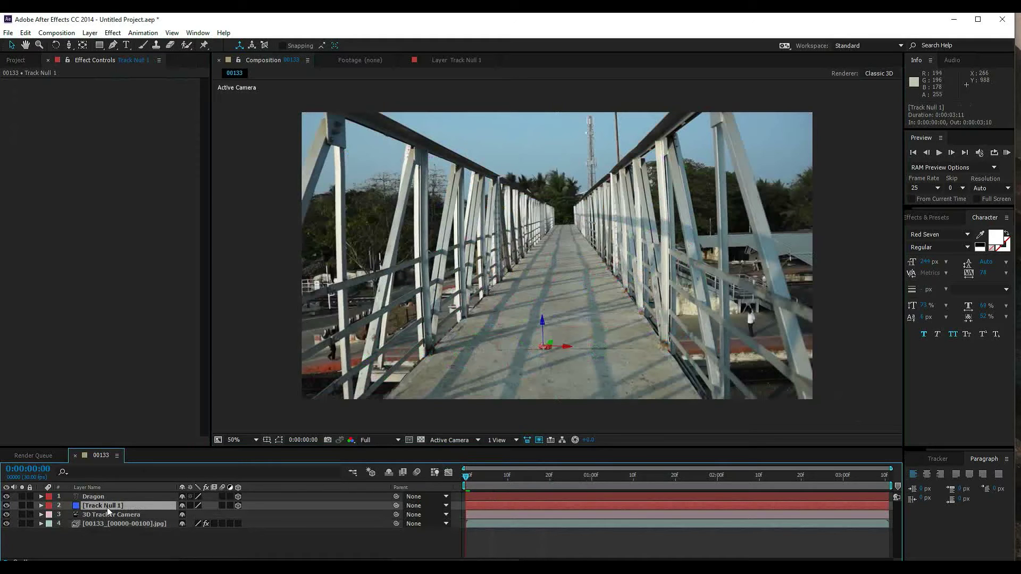
click(41, 505)
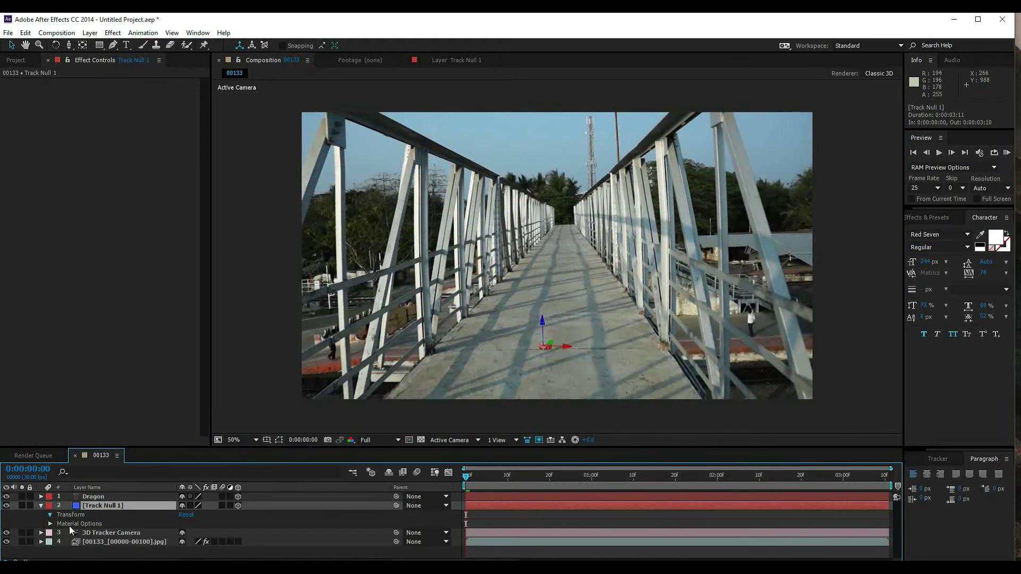
click(69, 516)
click(91, 513)
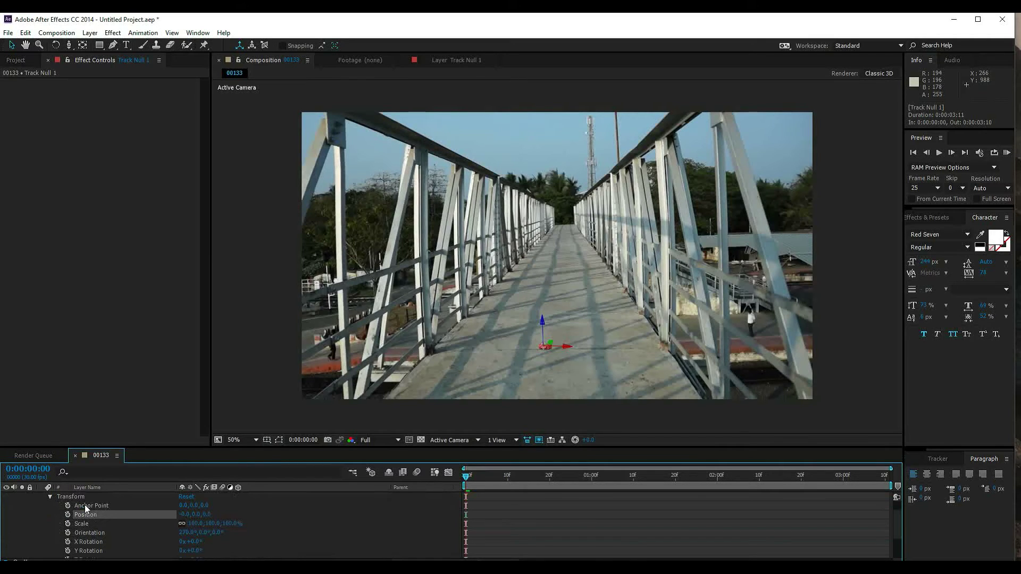
click(25, 32)
click(50, 95)
Paste the copied Position onto the Dragon text layer
scroll(92, 531, up, 2)
click(92, 497)
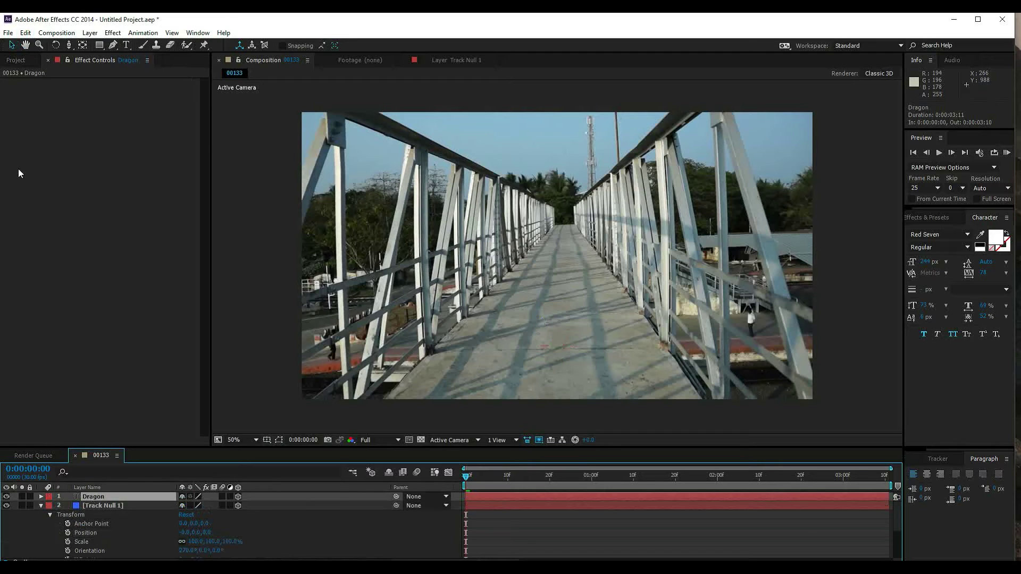
click(26, 32)
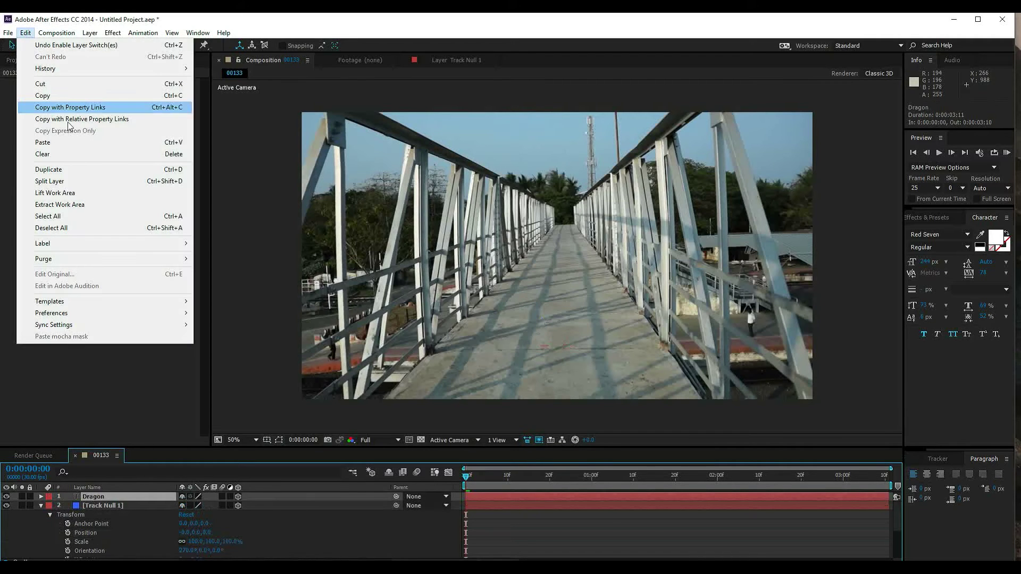
click(68, 142)
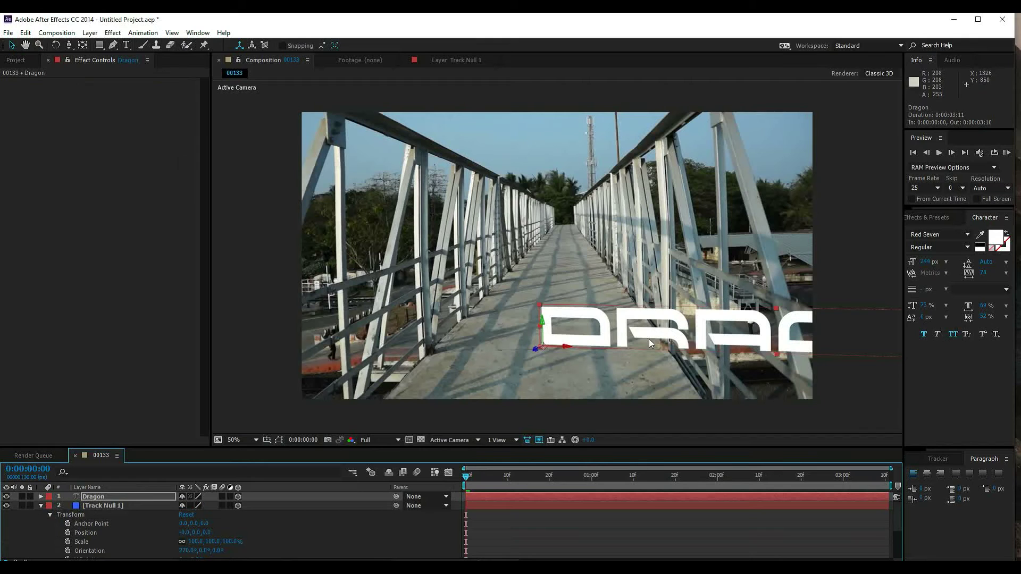
Scale the Dragon text to 62%/179%, nudge it right to X -216, and turn it to 344.2° Y
click(40, 506)
scroll(665, 415, down, 2)
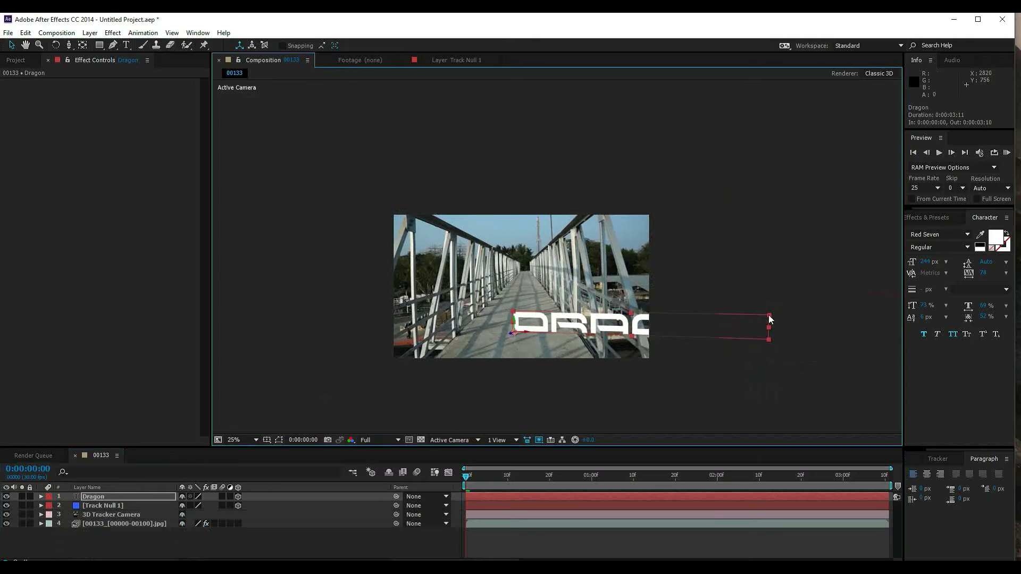
drag(770, 319, 510, 338)
key(period)
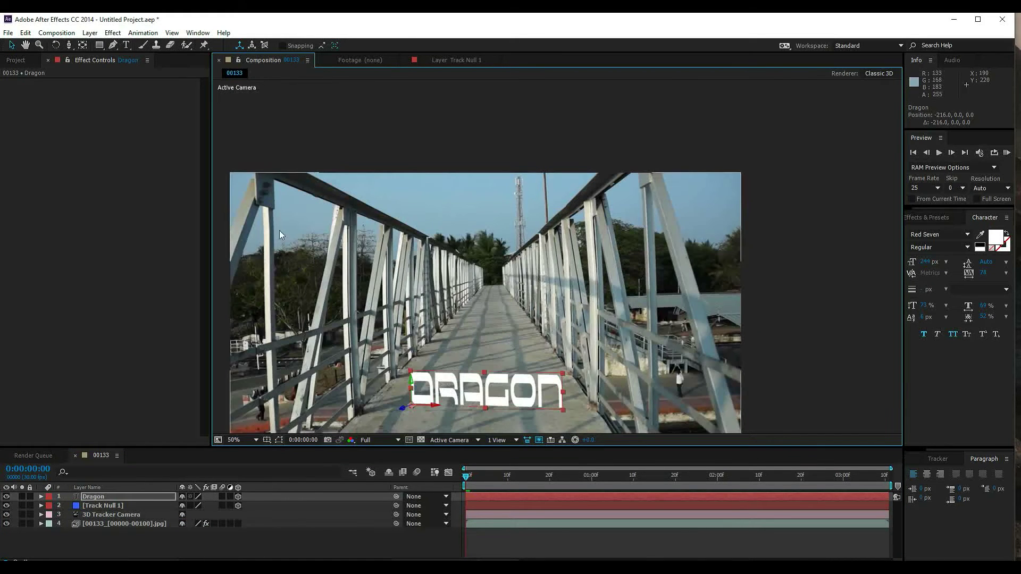
click(57, 44)
drag(410, 375, 436, 358)
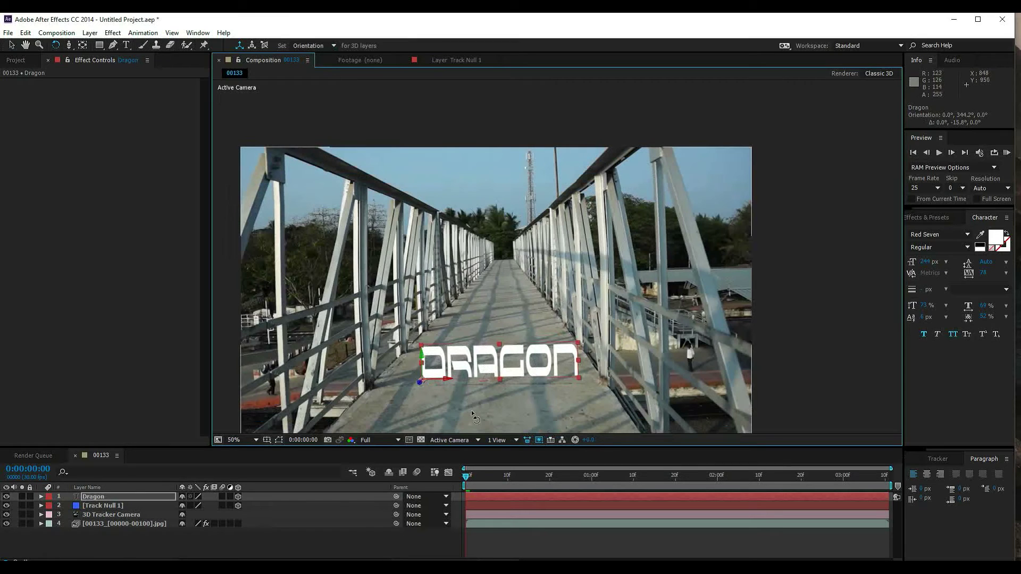
Preview the composition with the placed text, then return to the first frame
click(1006, 153)
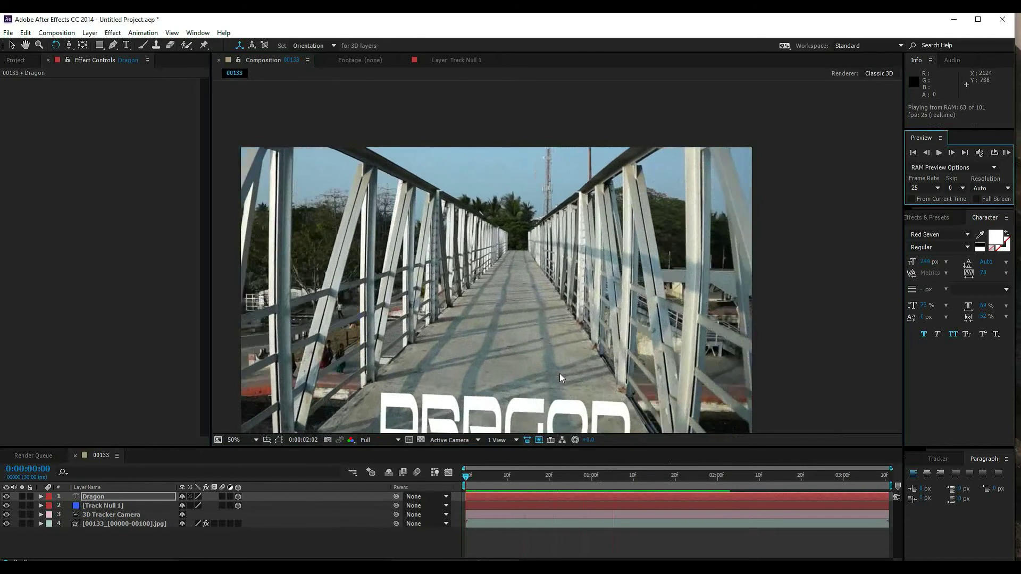
click(548, 387)
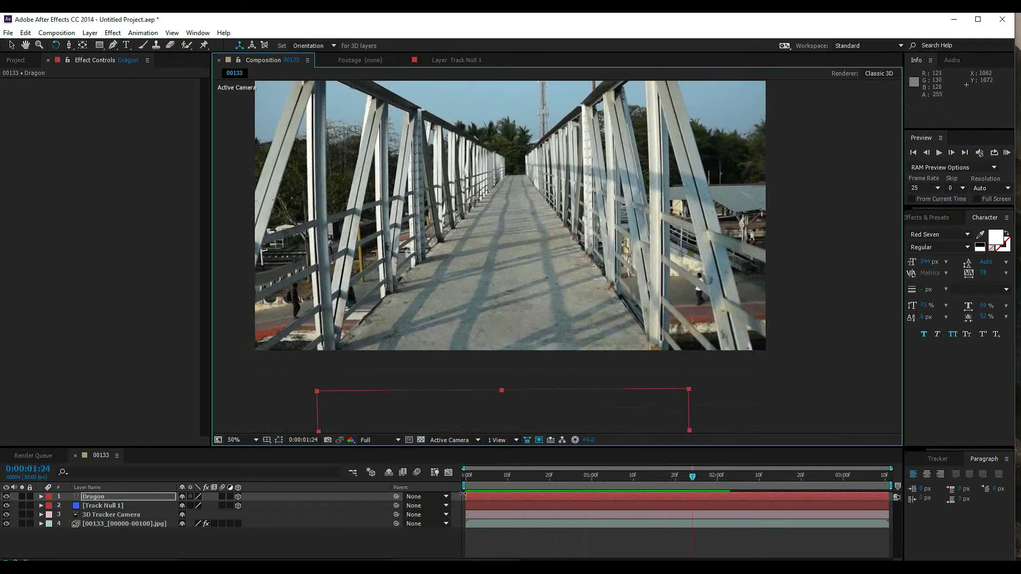
click(464, 476)
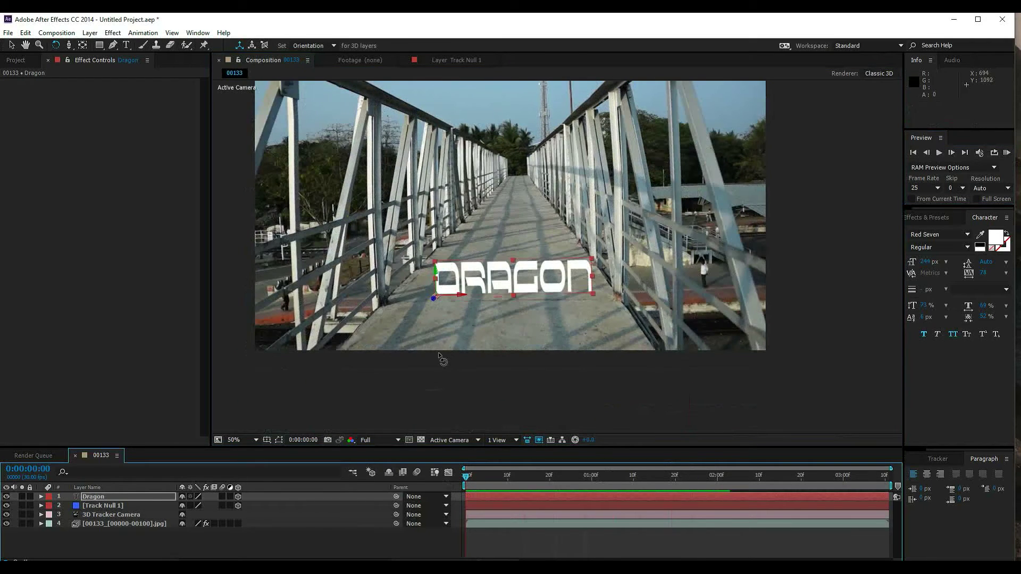
Push the DRAGON text back to depth 1760 and further left, then preview it
key(c)
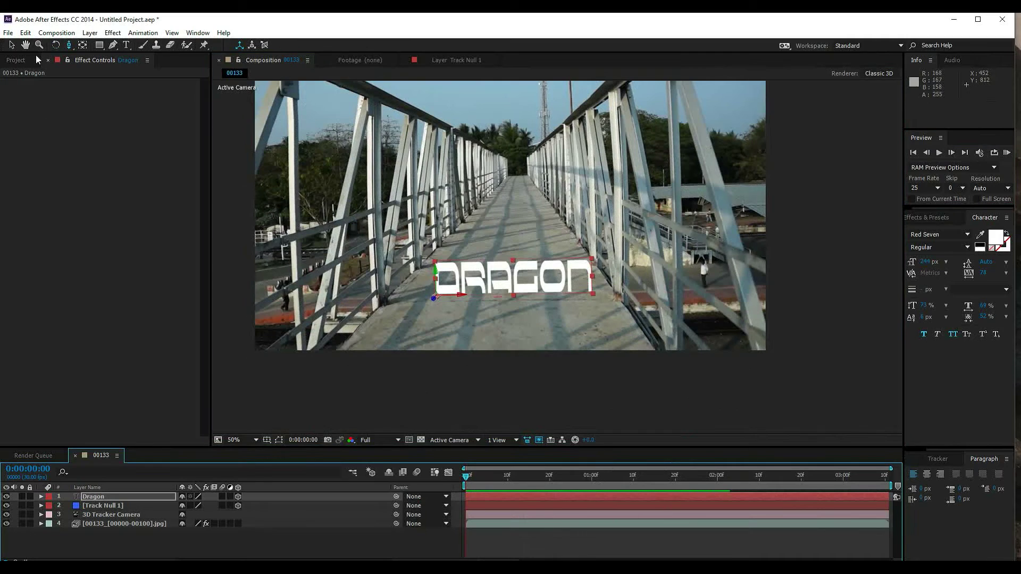
click(13, 45)
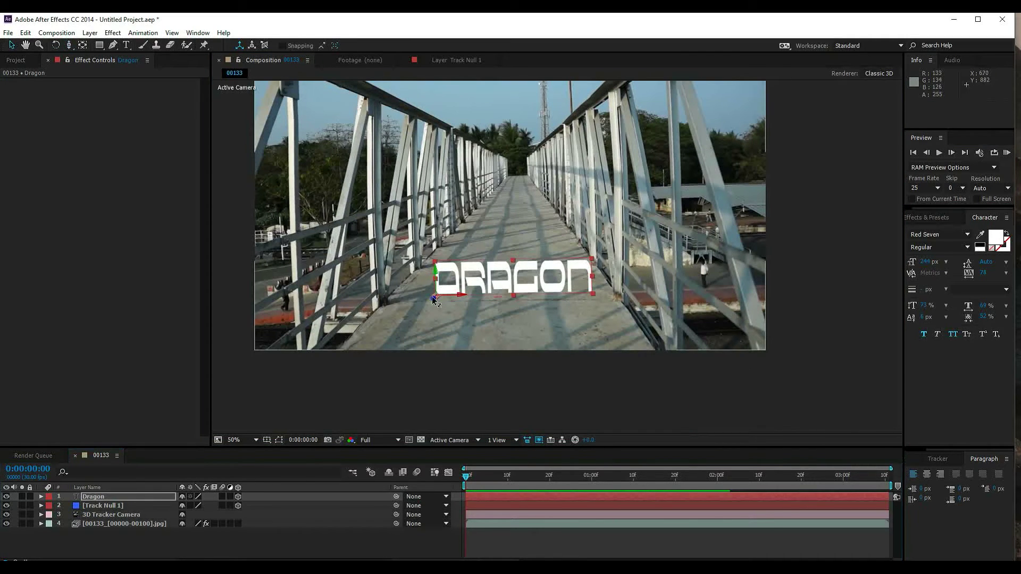
drag(435, 298, 574, 79)
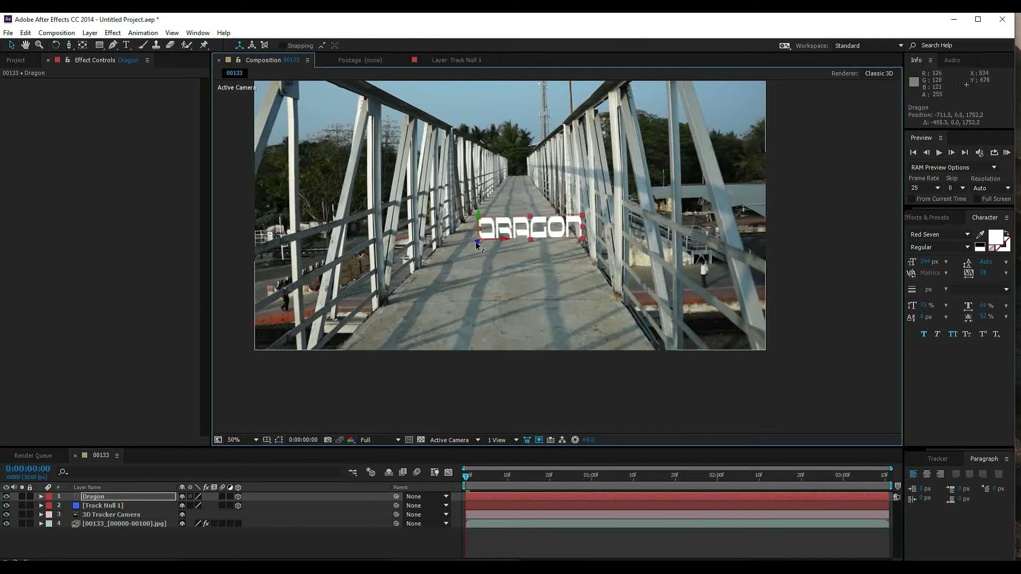
drag(505, 240, 480, 238)
key(space)
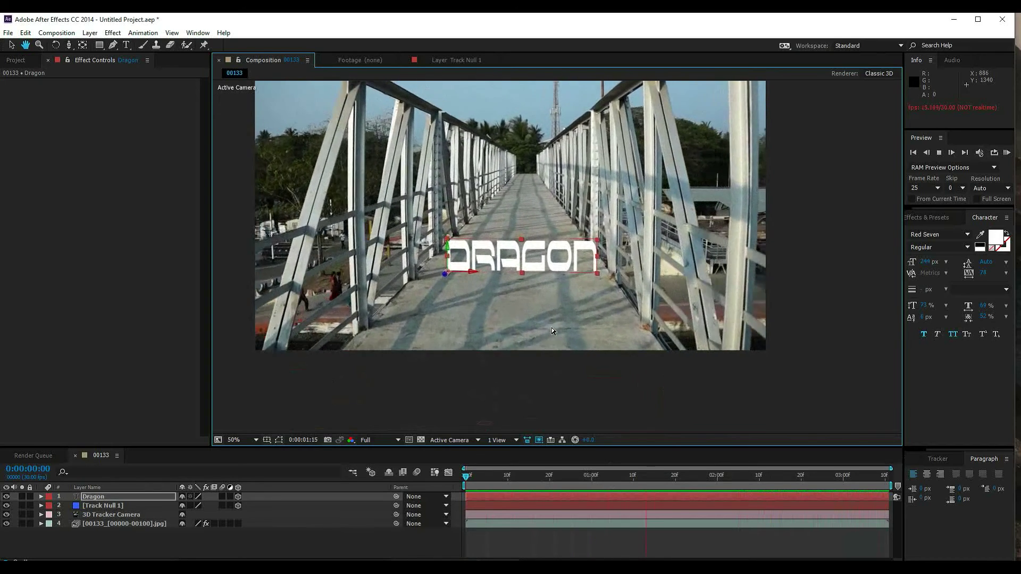
Stop the preview, return to the first frame and hide the Dragon text layer
click(550, 549)
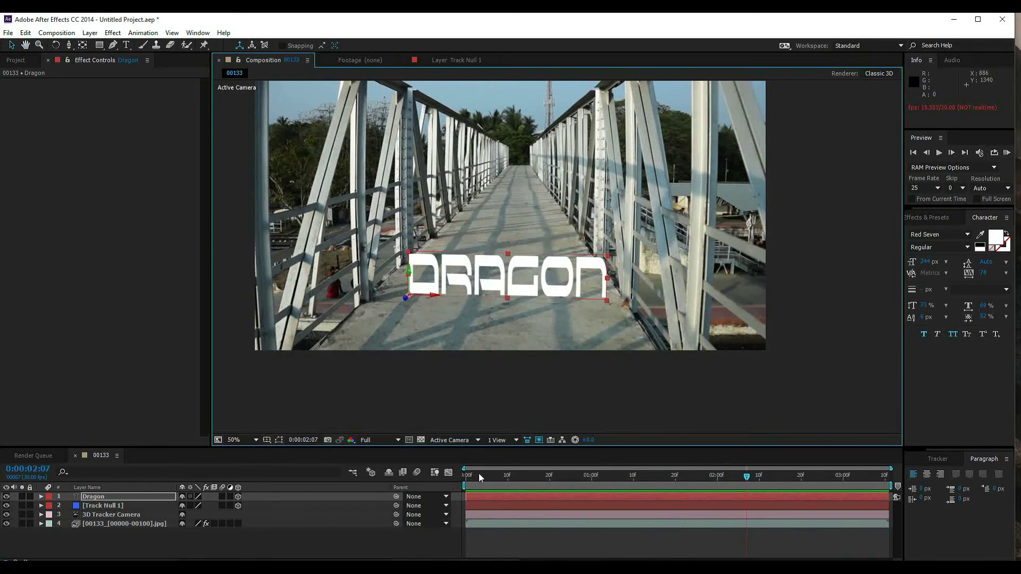
click(455, 476)
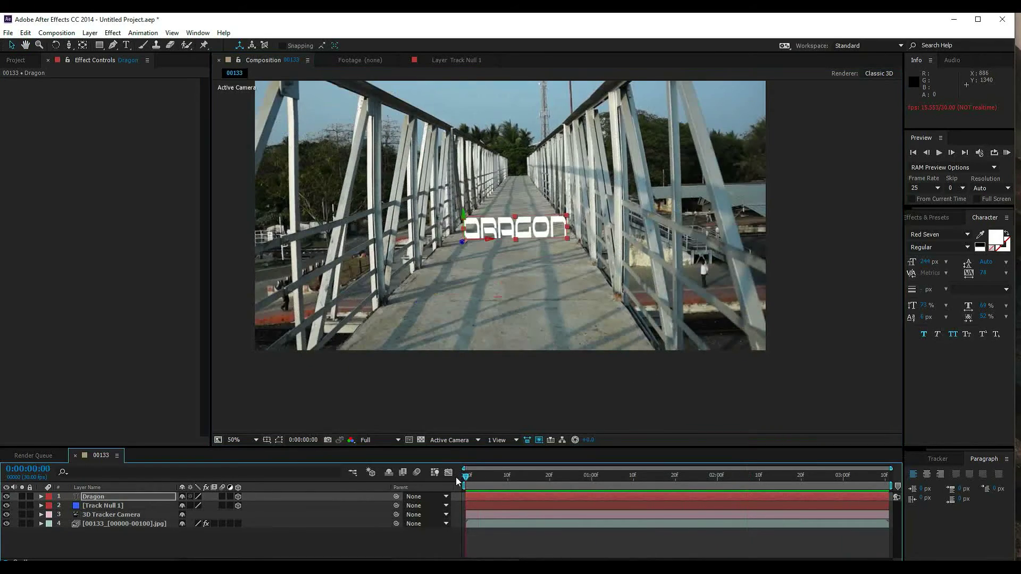
click(6, 496)
Start a File > Import > File and look through the G: and D: drives
click(9, 33)
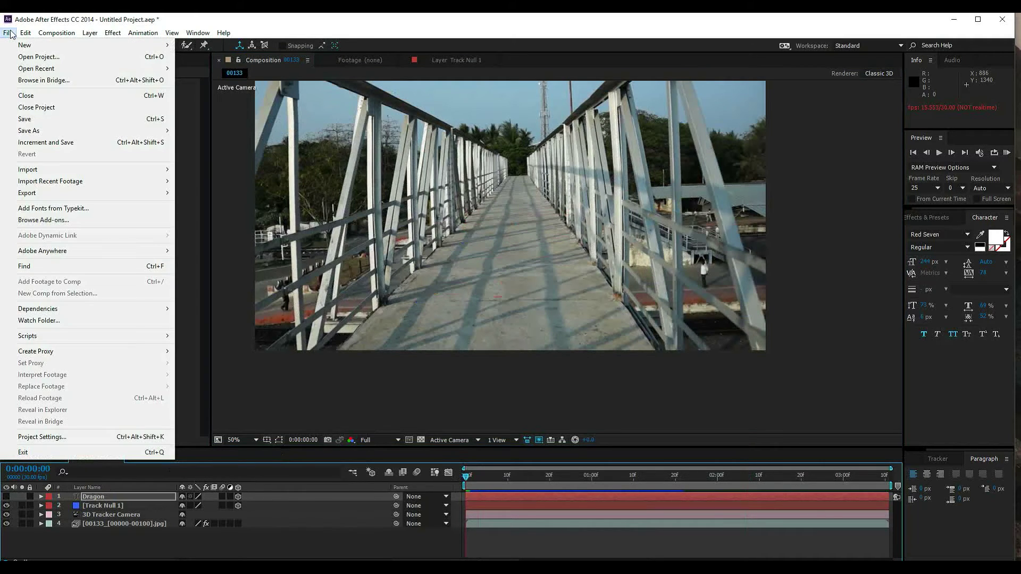
mouse_move(129, 169)
click(199, 169)
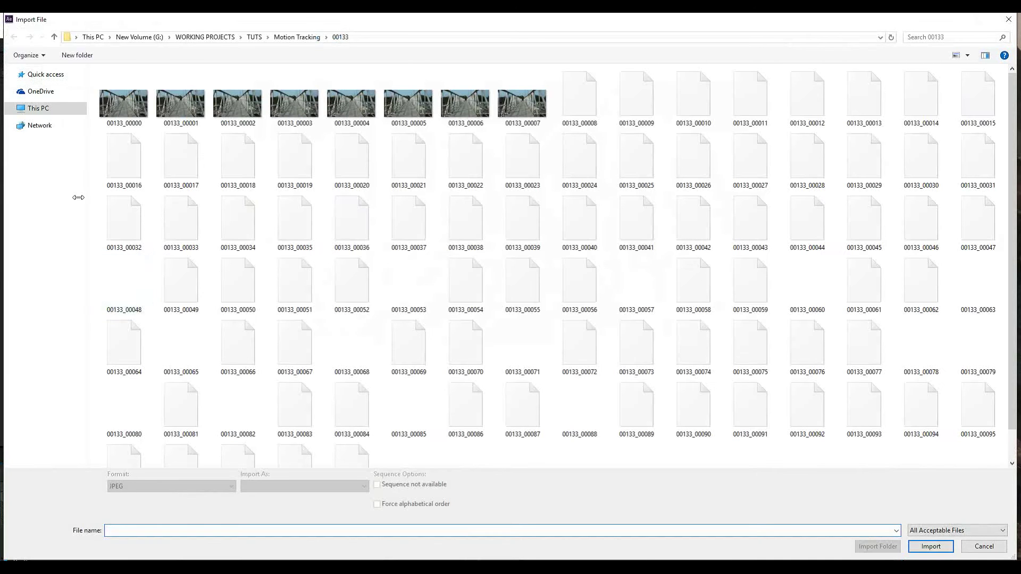
click(41, 108)
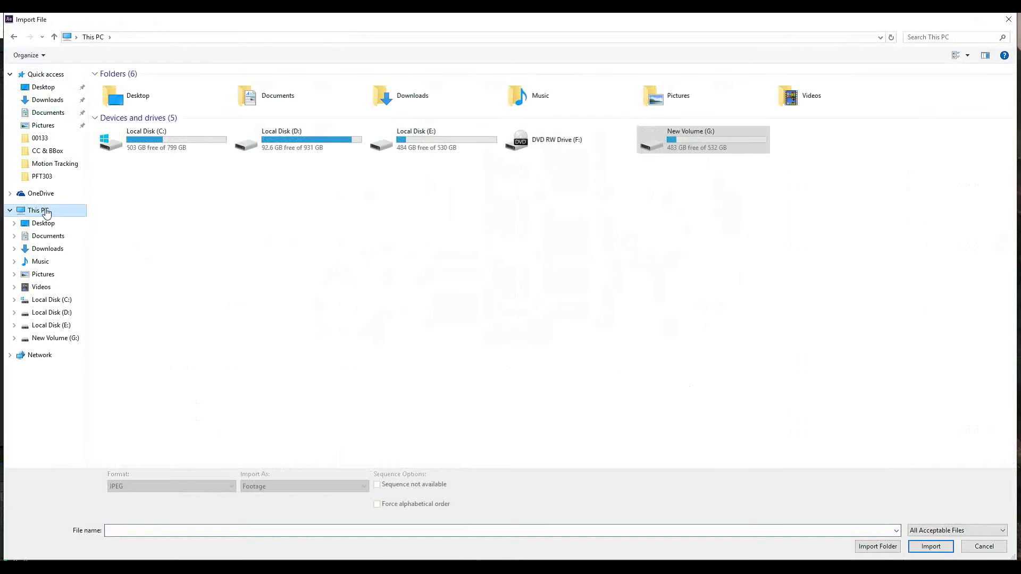
click(660, 143)
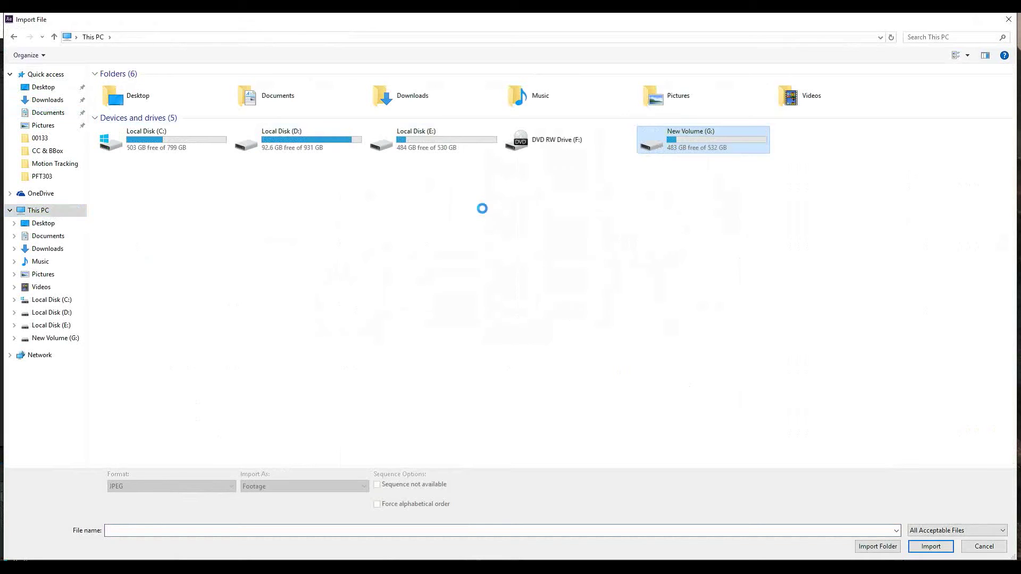
key(Return)
click(65, 318)
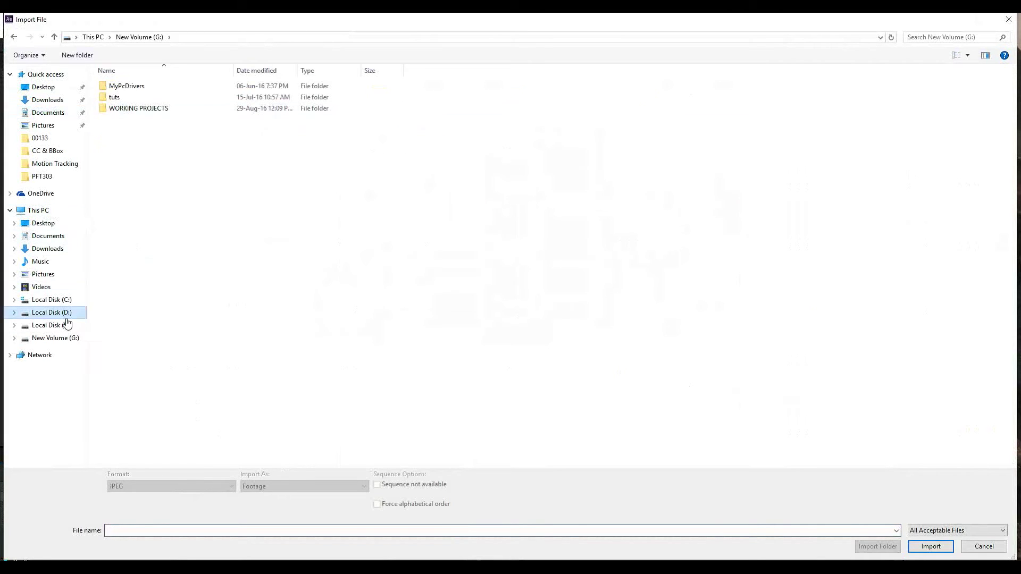
click(140, 264)
key(Return)
Navigate from Local Disk D: through videos, video copilot and Action Essentials 2 into Action_Essentials_720p
click(14, 37)
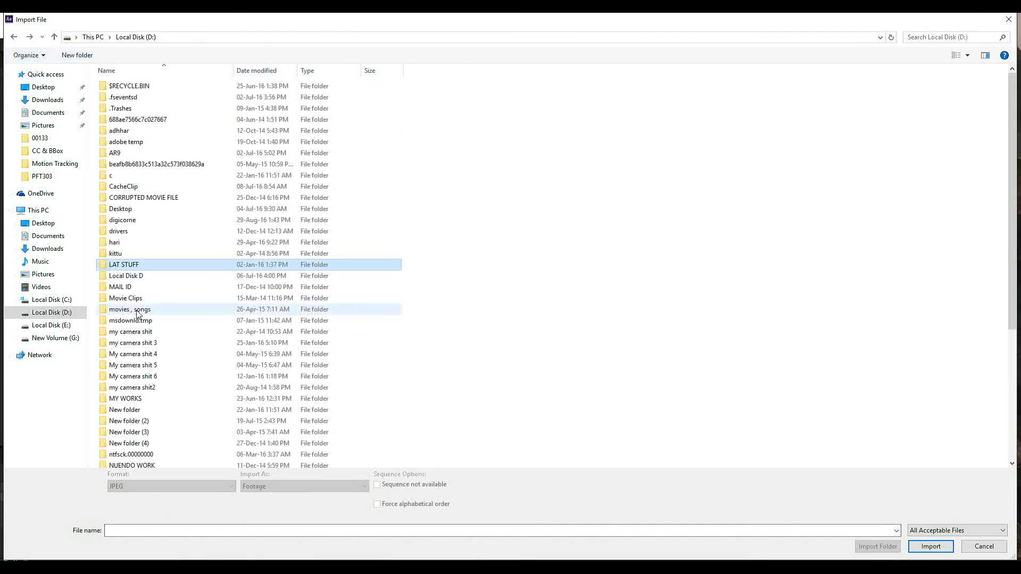
double_click(133, 275)
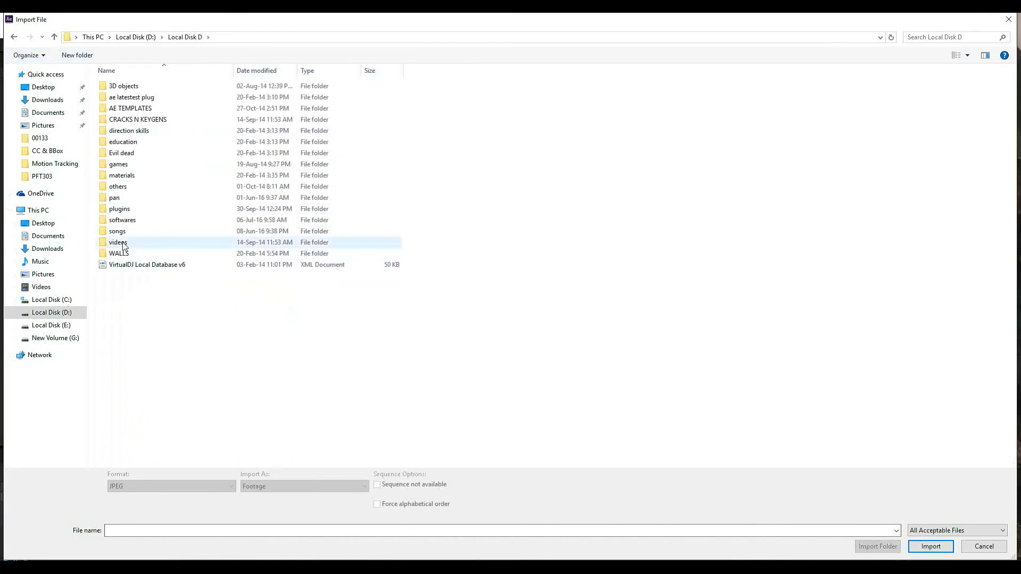
double_click(123, 243)
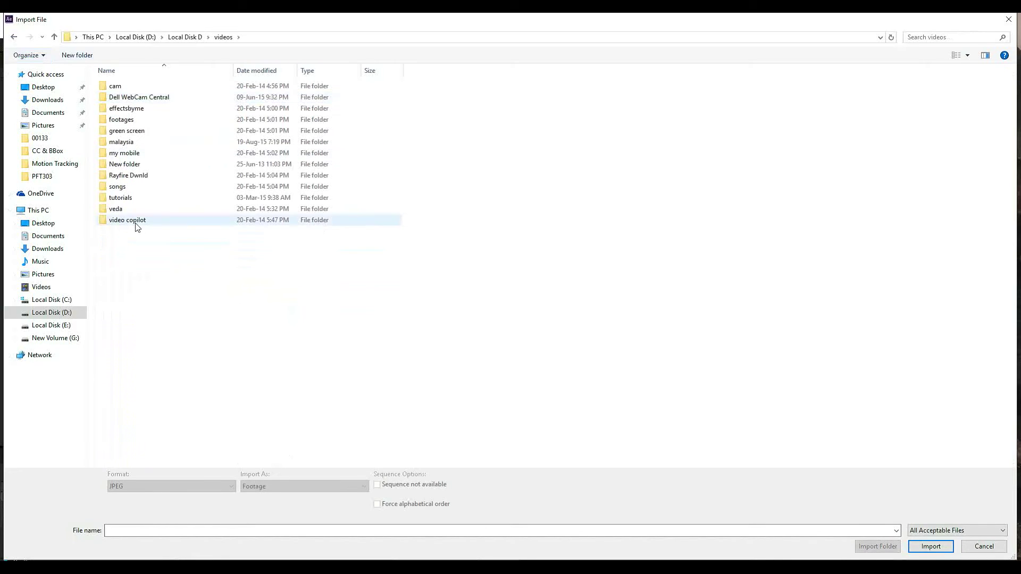
double_click(136, 222)
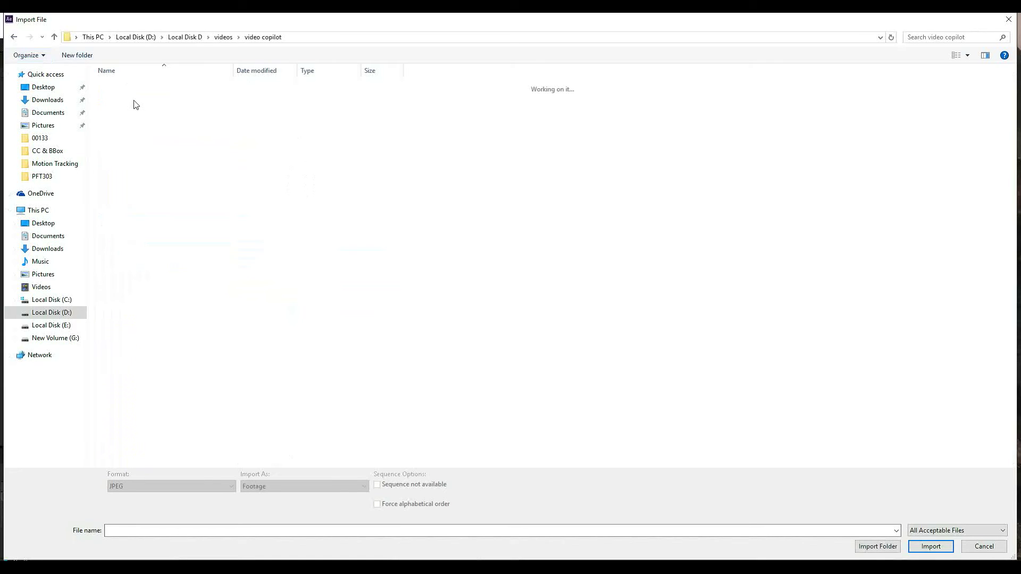
double_click(134, 87)
click(132, 89)
double_click(132, 89)
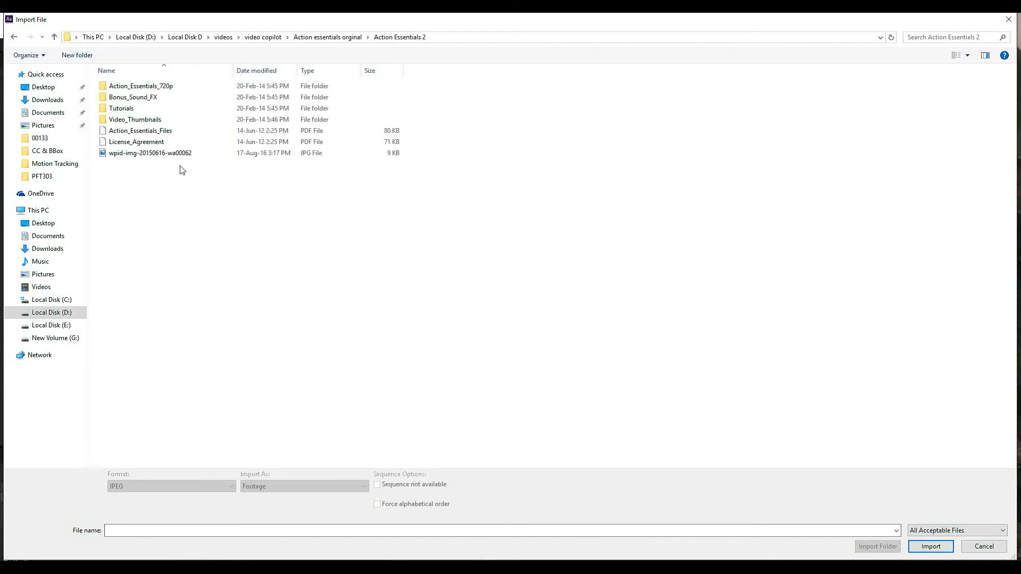
double_click(145, 88)
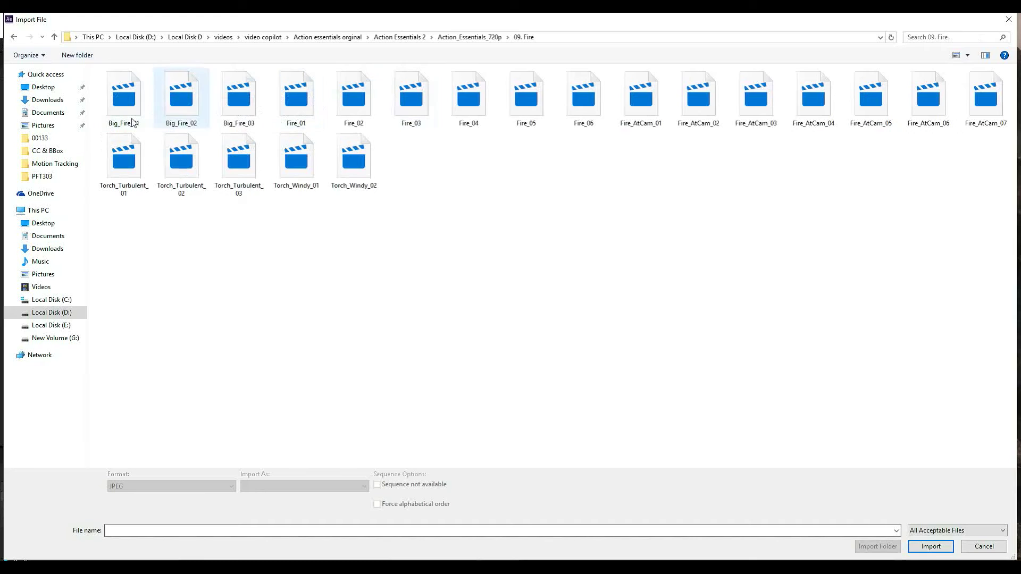
Import Big_Fire_01, Fire_01, Fire_03, Fire_05, Torch_Windy_01 and Torch_Turbulent_01 together
click(133, 121)
ctrl+click(296, 109)
ctrl+click(412, 107)
ctrl+click(527, 107)
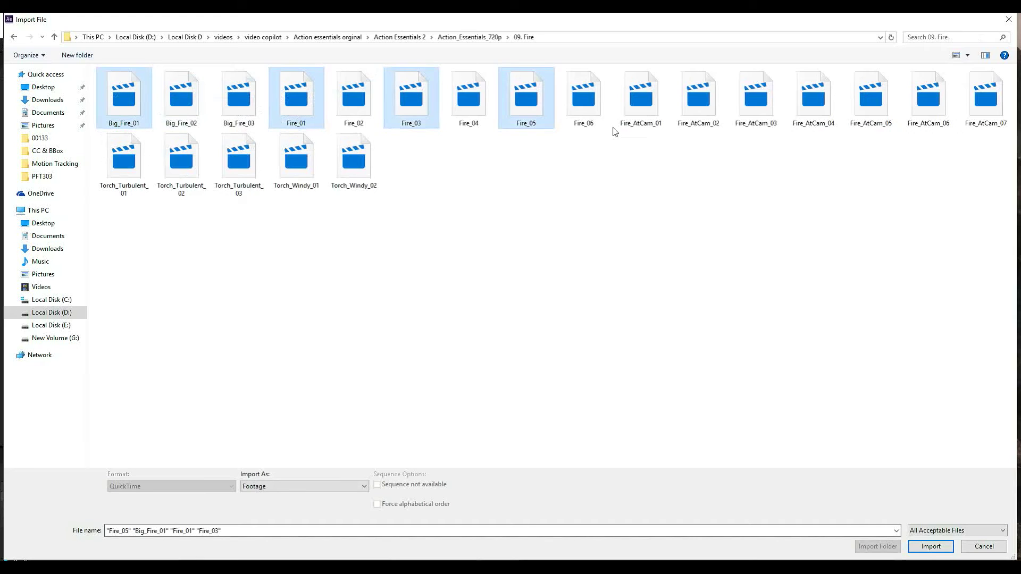
ctrl+click(310, 174)
ctrl+click(126, 159)
click(929, 547)
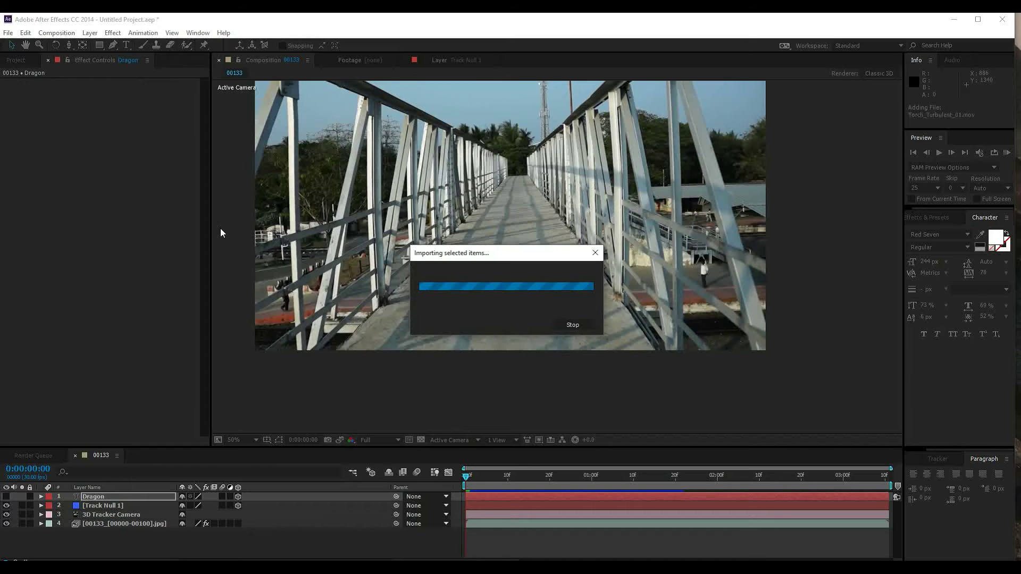
View and scrub the Fire_01, Fire_03 and Fire_05 clips in the Footage viewer
click(64, 290)
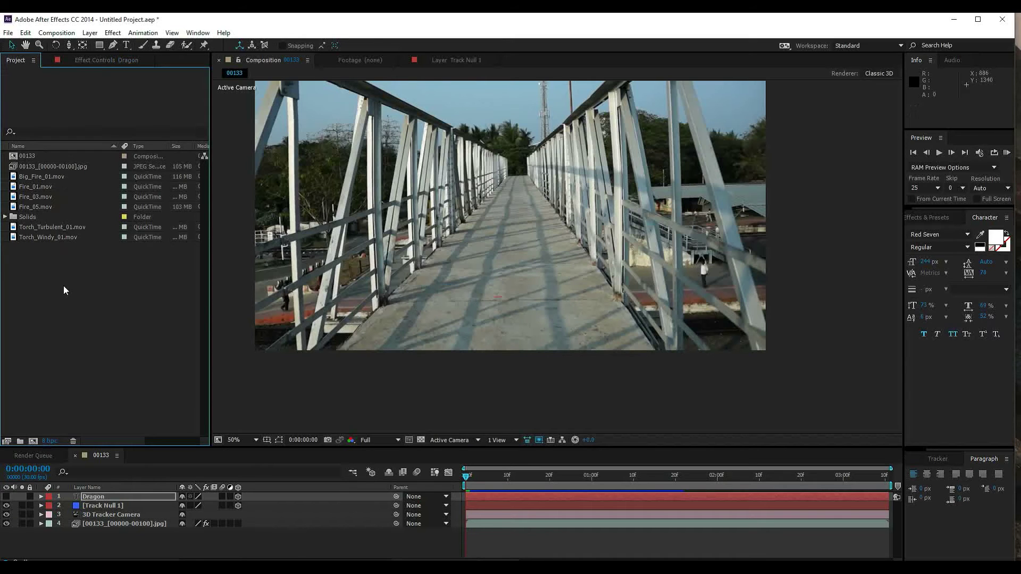
double_click(39, 186)
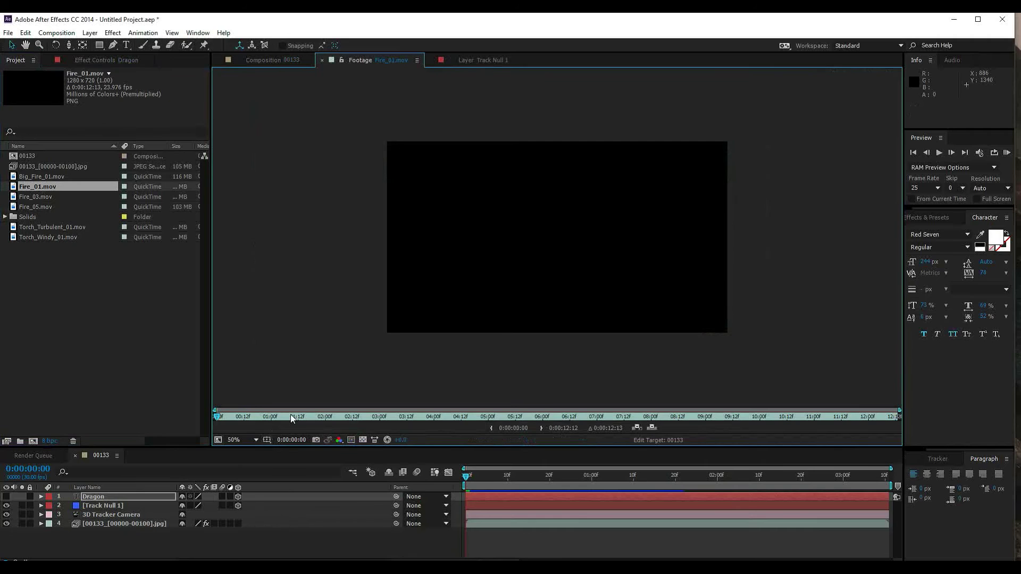
drag(217, 416, 482, 414)
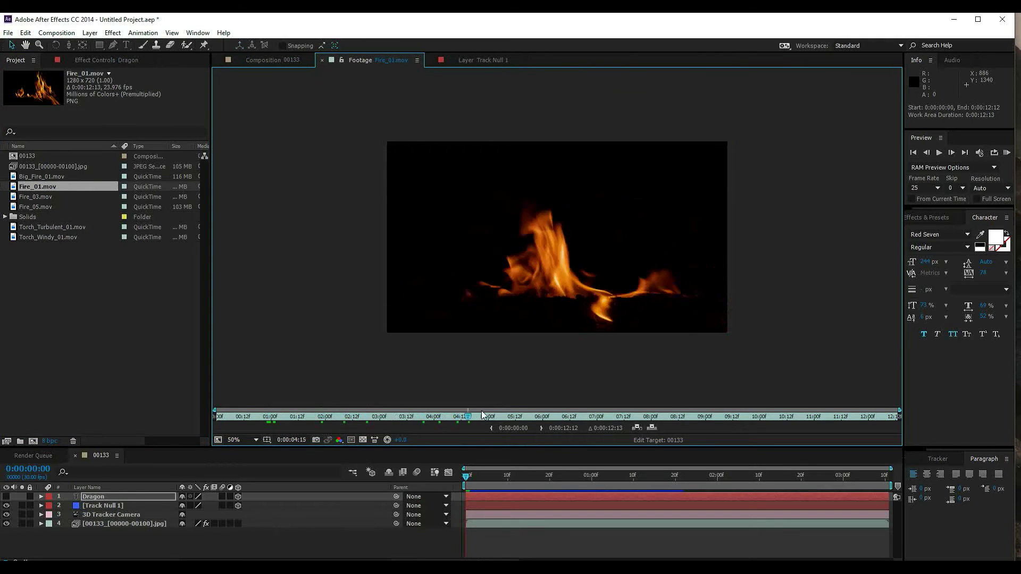
double_click(35, 196)
double_click(46, 206)
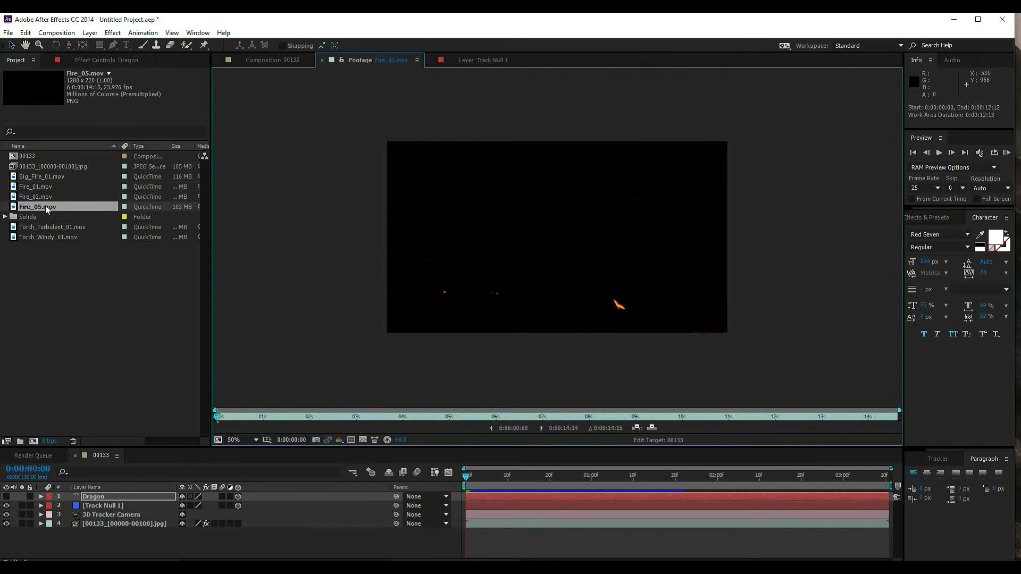
drag(425, 417, 531, 406)
Check Big_Fire_01.mov to 4 seconds and add it to the composition above Dragon
double_click(51, 177)
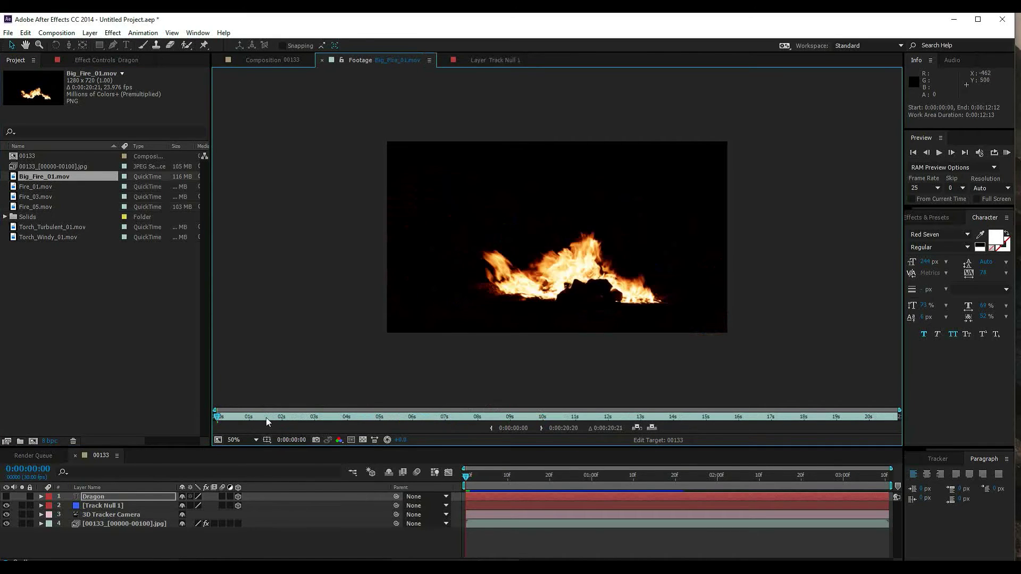
drag(266, 417, 346, 416)
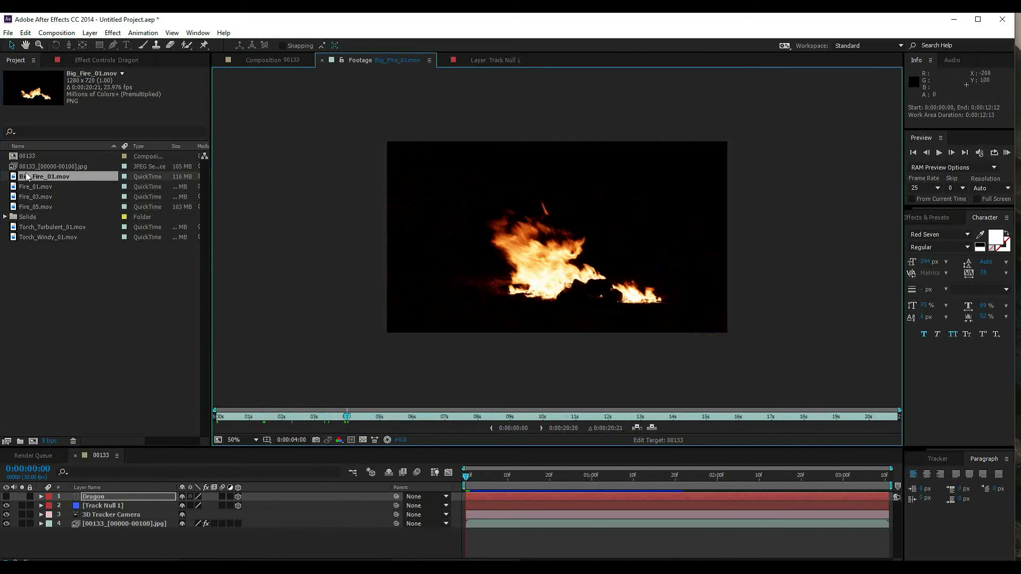
drag(30, 178, 139, 502)
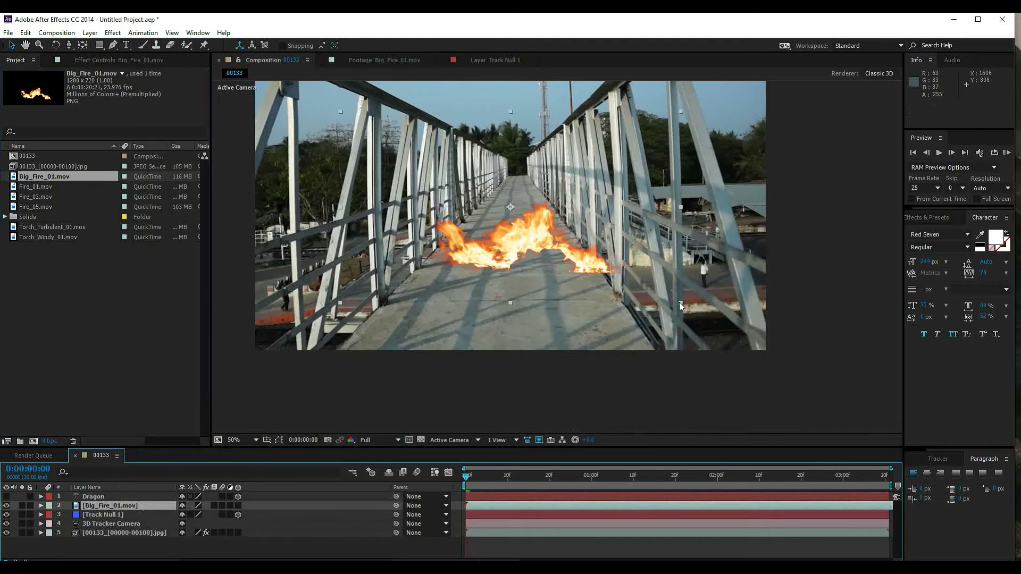
Shrink Big_Fire_01 to about 90%, make it 3D, and move it onto the walkway
mouse_move(678, 302)
mouse_down()
mouse_move(653, 286)
mouse_move(662, 293)
mouse_up()
click(113, 506)
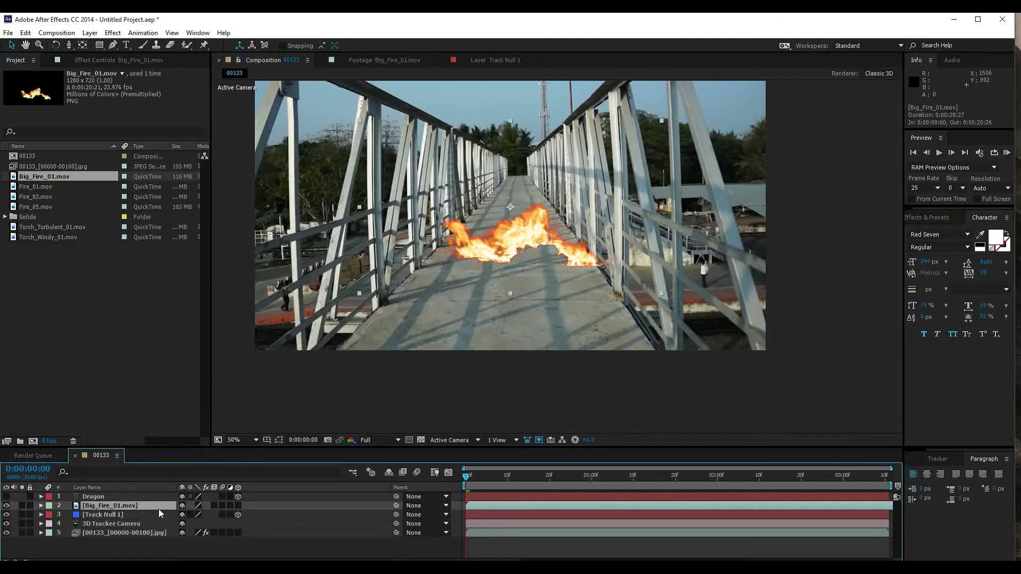
click(237, 505)
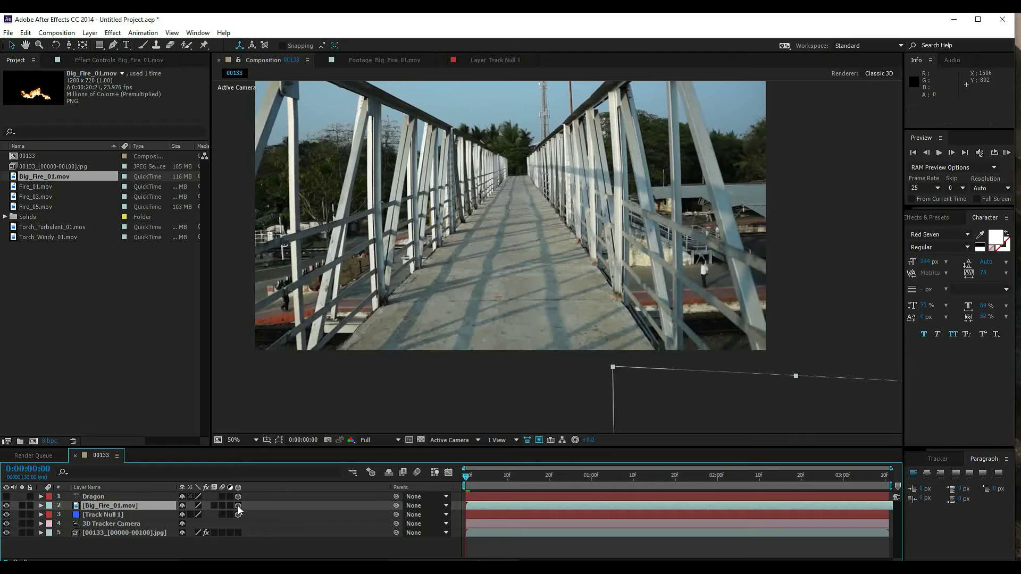
drag(691, 405, 477, 261)
drag(487, 474, 461, 474)
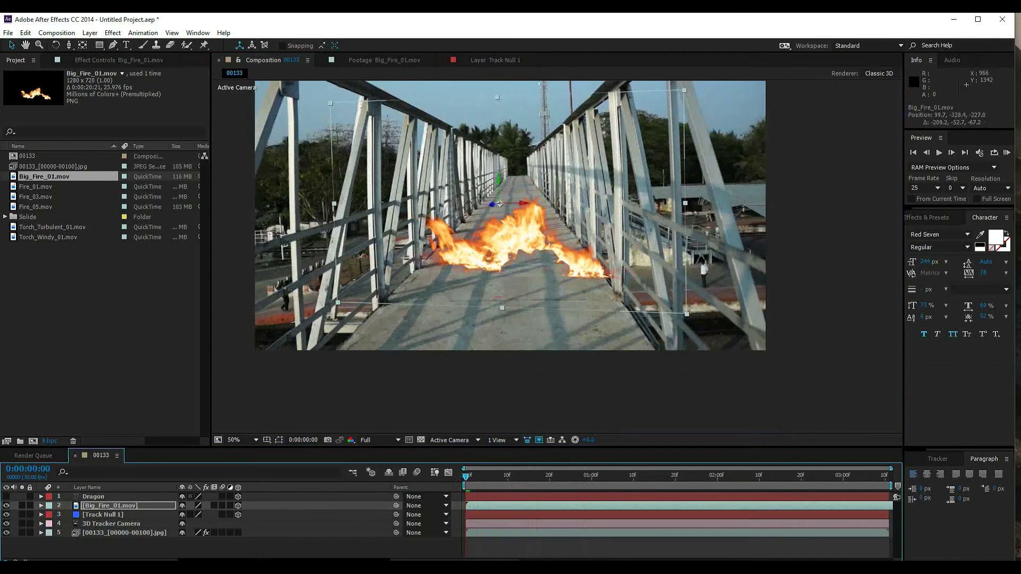
Set the fire's blending mode to Screen, shrink it to about 85% and raise it slightly
key(F4)
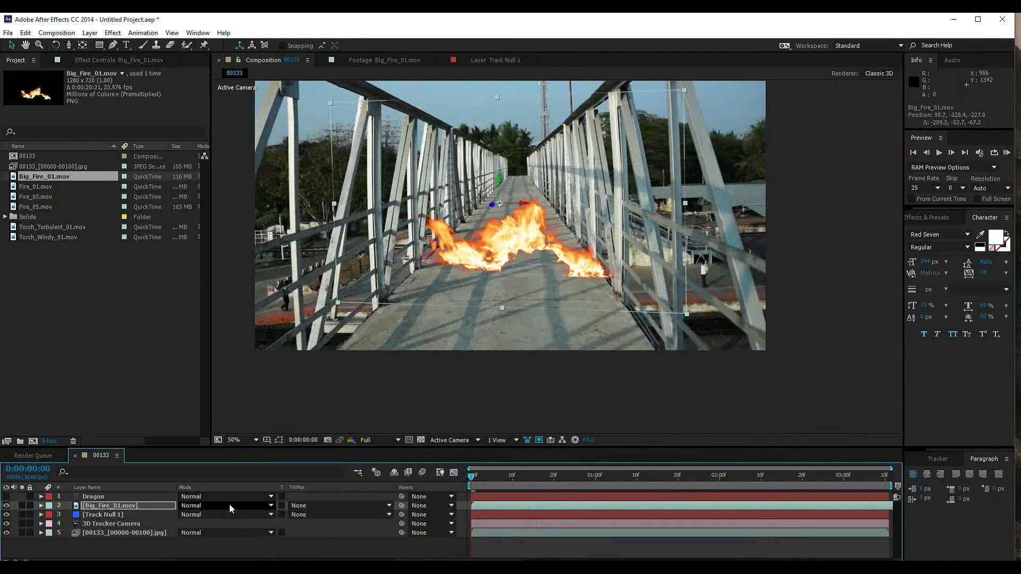
click(229, 504)
click(251, 172)
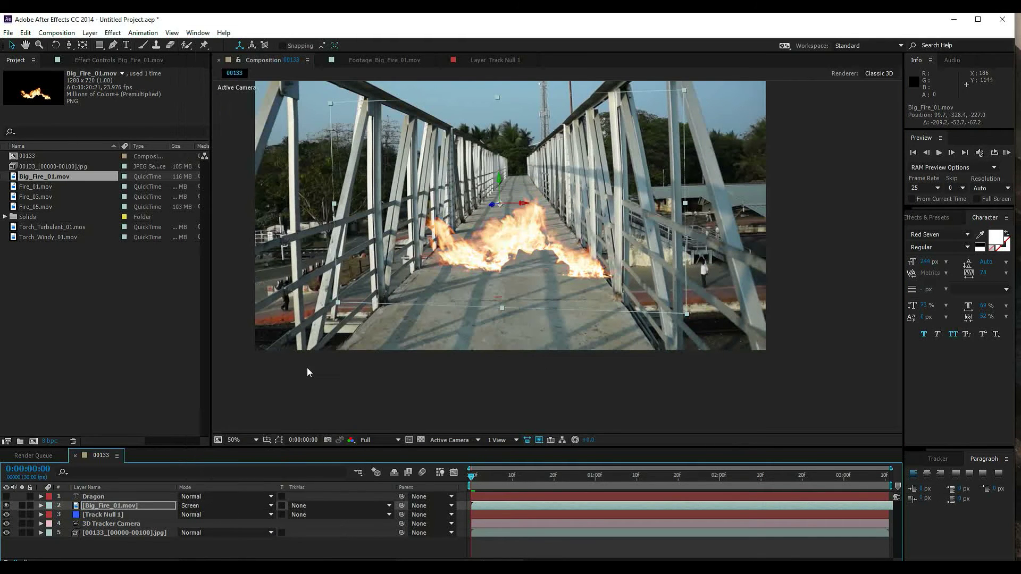
mouse_move(685, 316)
mouse_down()
mouse_move(627, 313)
mouse_move(678, 321)
mouse_up()
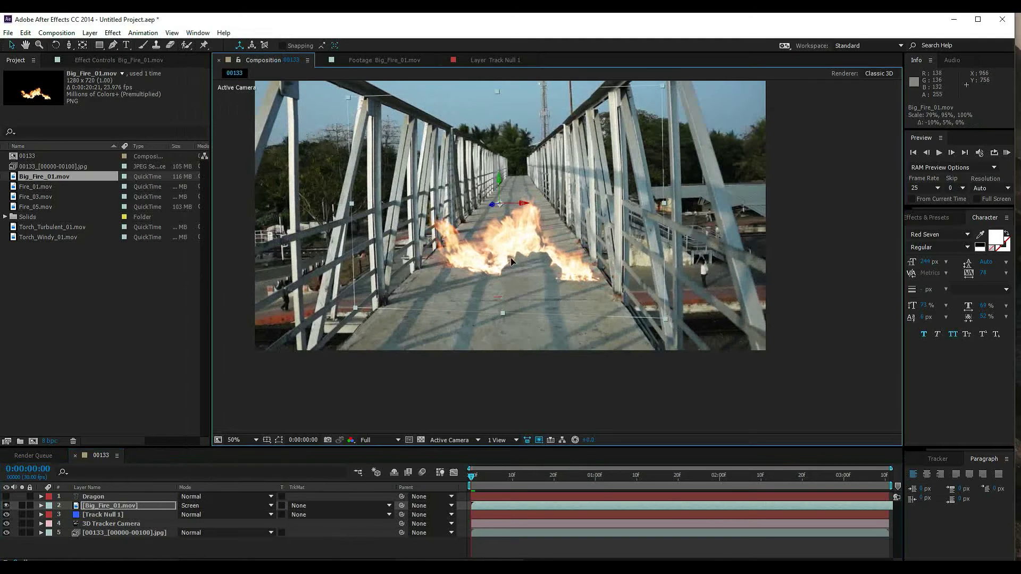
drag(511, 268, 510, 254)
scroll(526, 242, up, 1)
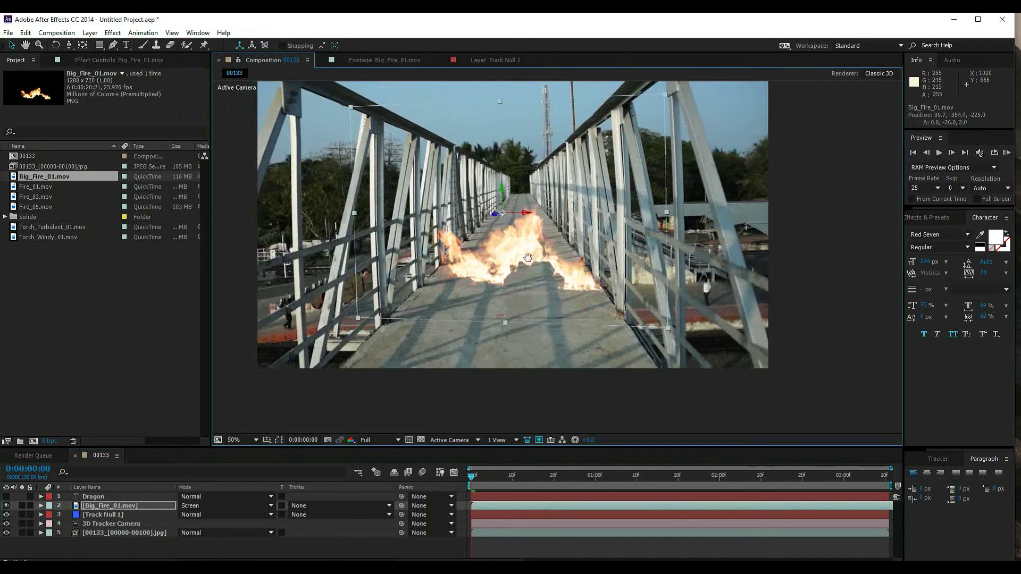
Preview the screen-blended fire in the composition and reselect the fire layer
key(space)
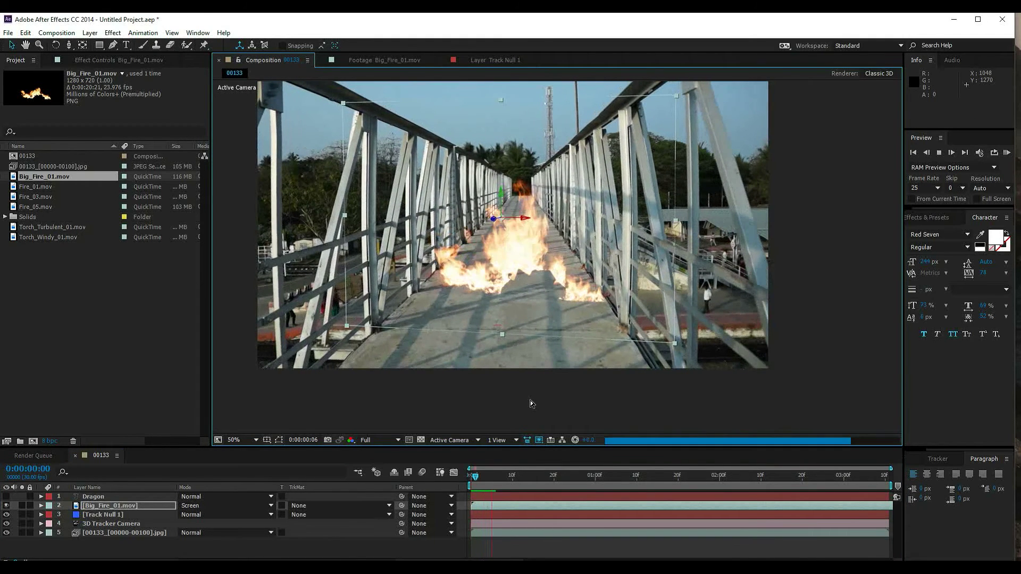
key(space)
click(532, 404)
key(space)
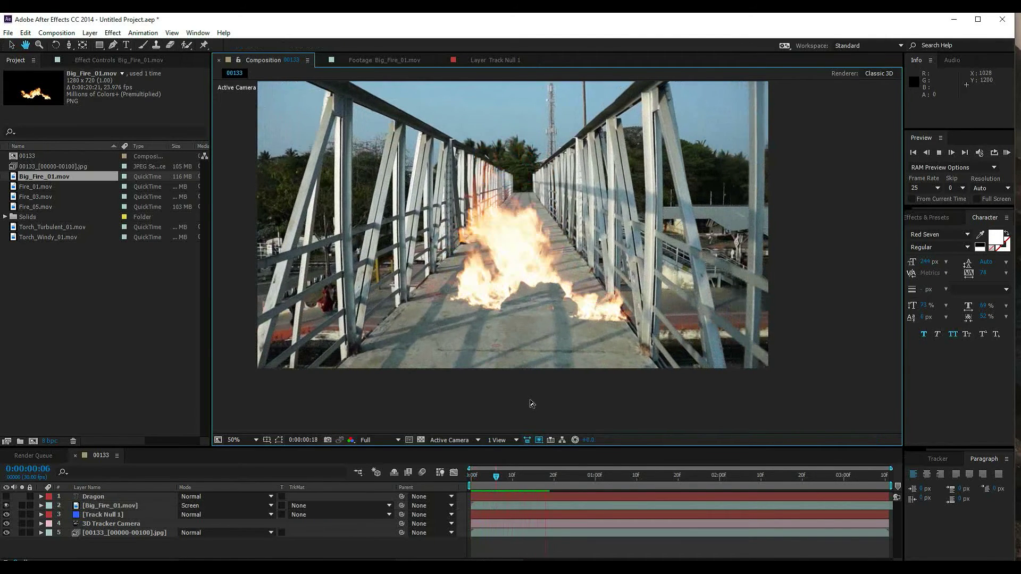
click(126, 506)
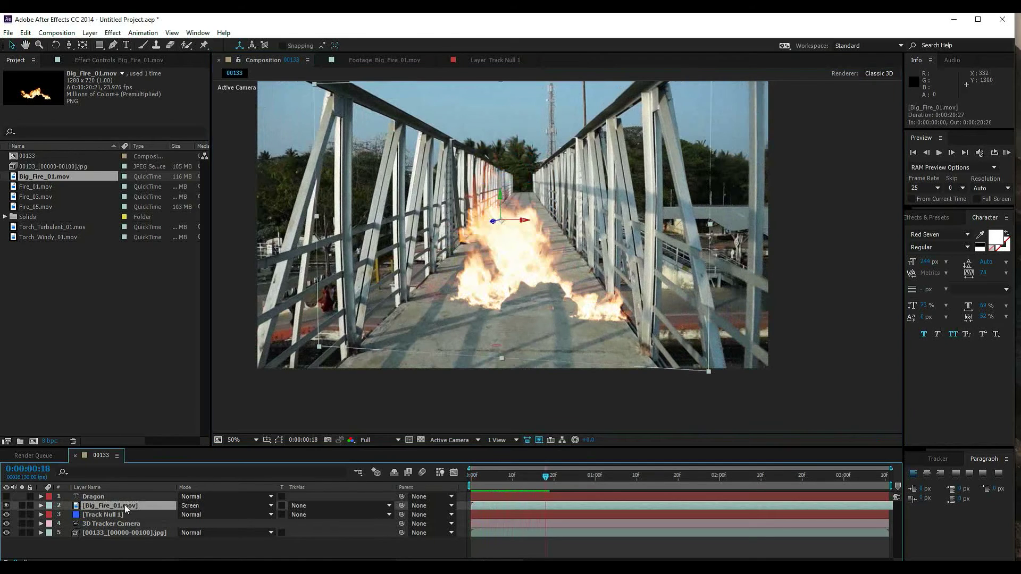
click(113, 45)
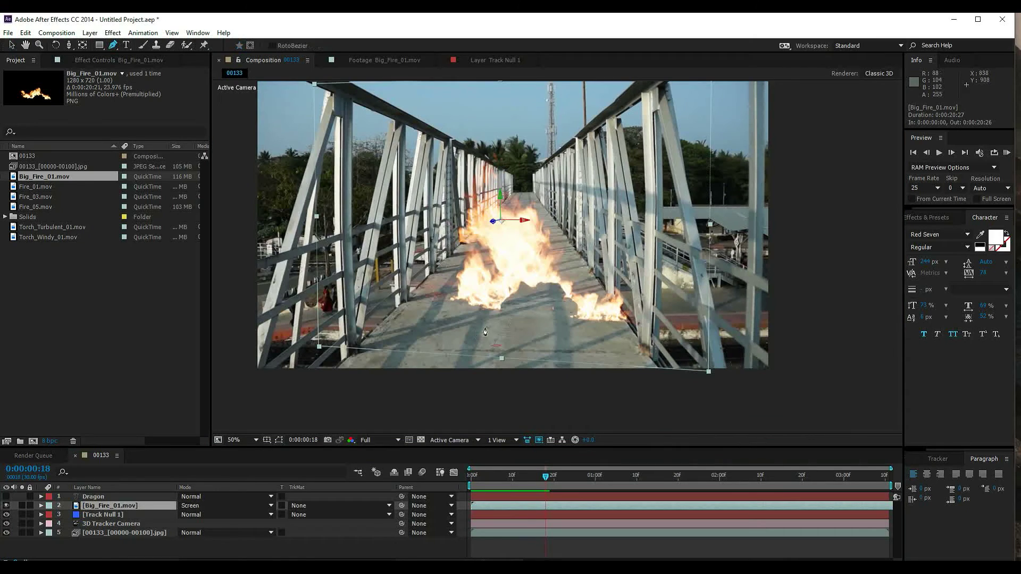
Draw a closed four-point mask across the fire's lower part with the Pen
click(688, 255)
click(420, 268)
click(671, 349)
click(419, 335)
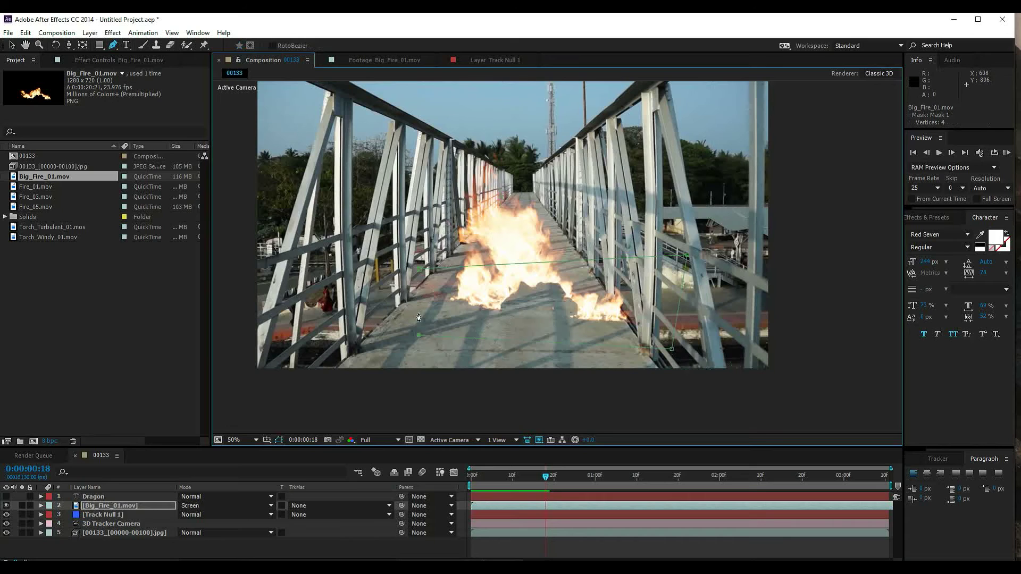
click(420, 269)
click(376, 470)
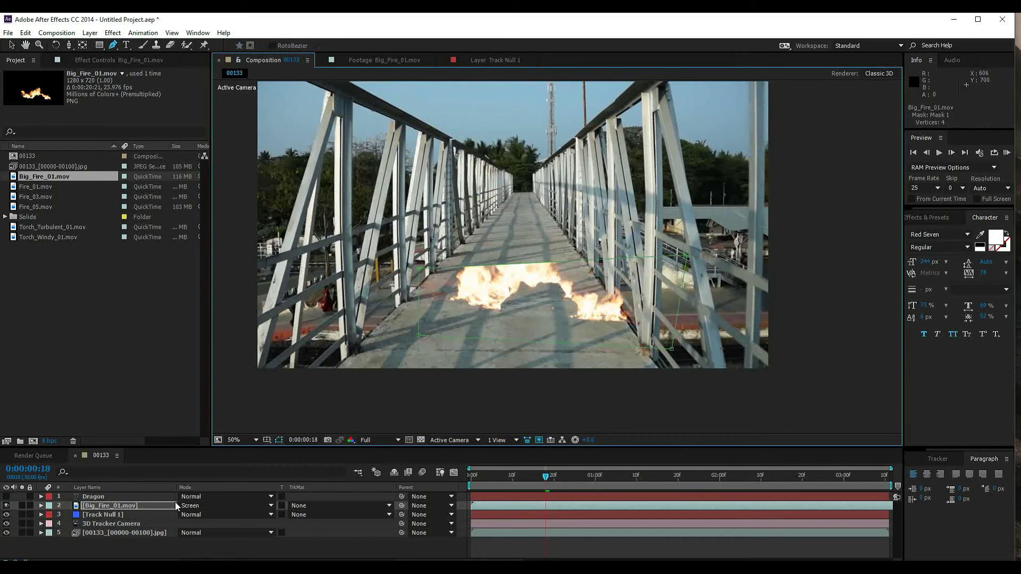
Set Mask 1 to Subtract with a 100-pixel mask feather
click(132, 505)
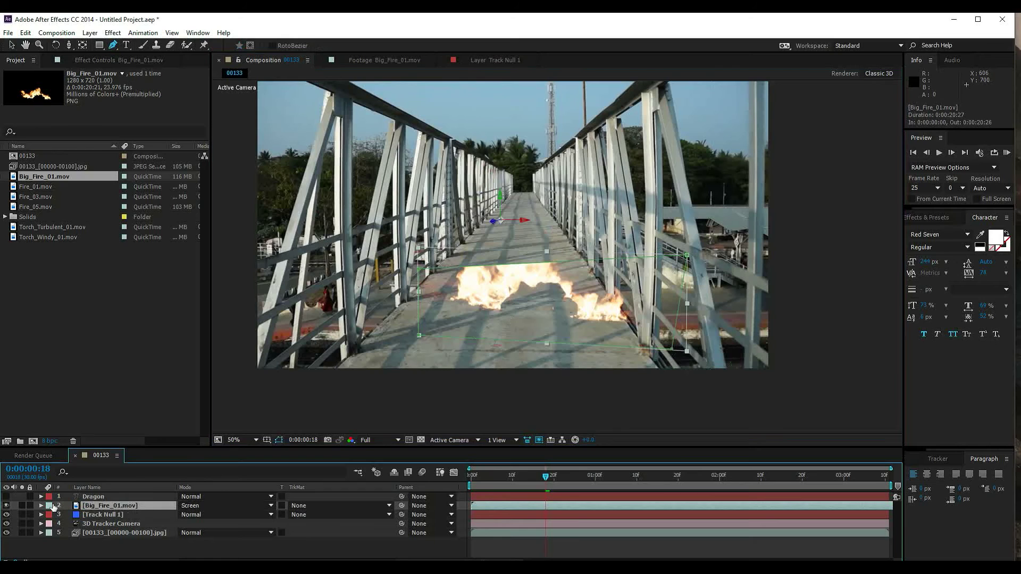
click(41, 506)
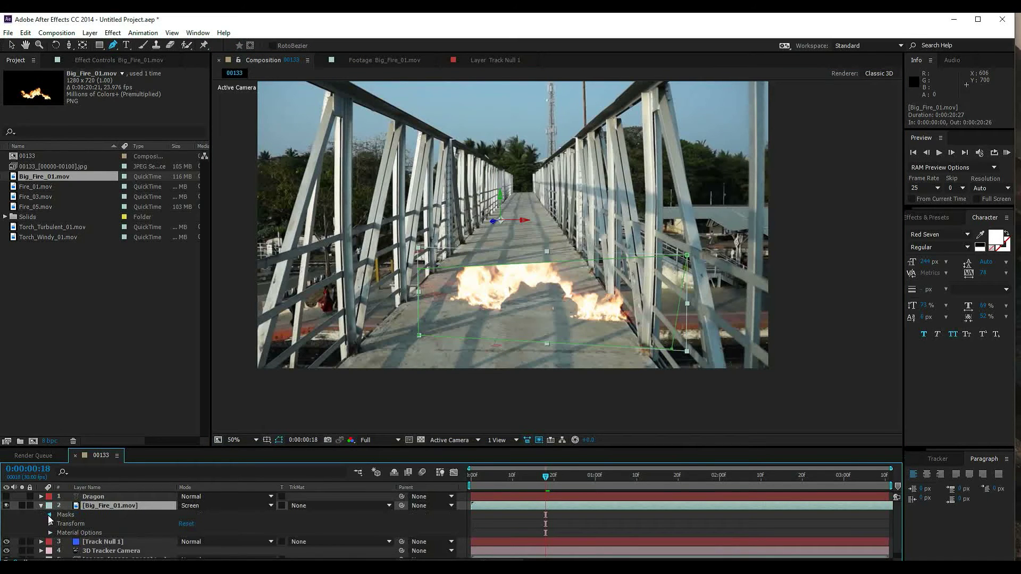
click(50, 514)
click(202, 524)
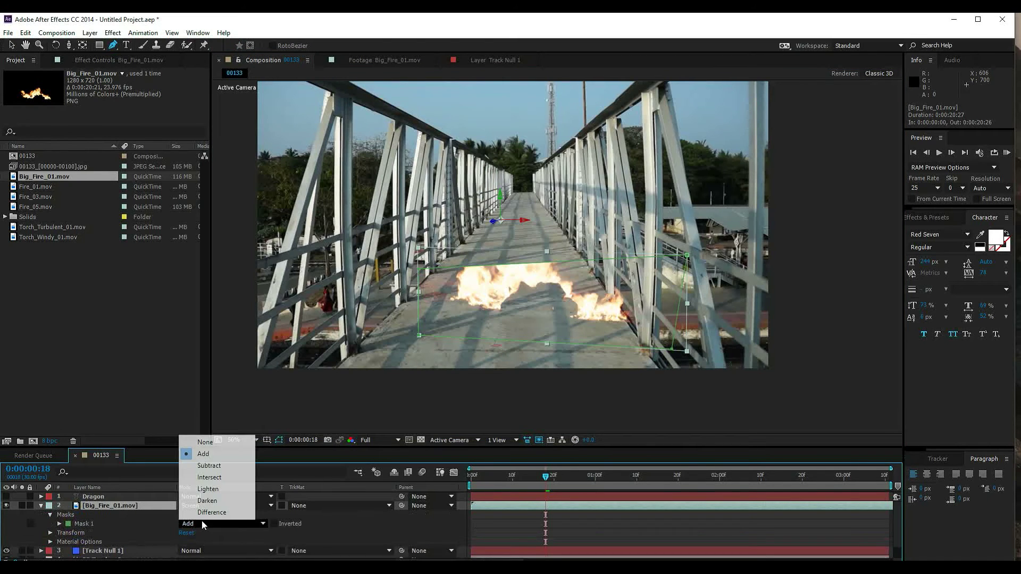
click(209, 465)
click(59, 523)
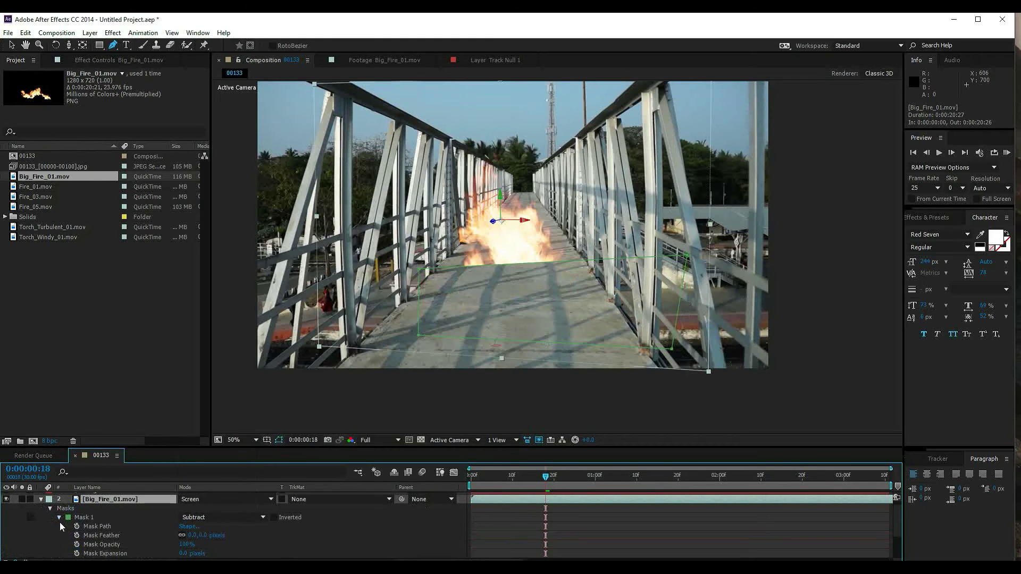
mouse_move(195, 535)
mouse_down()
mouse_move(299, 532)
mouse_move(245, 532)
mouse_up()
click(360, 535)
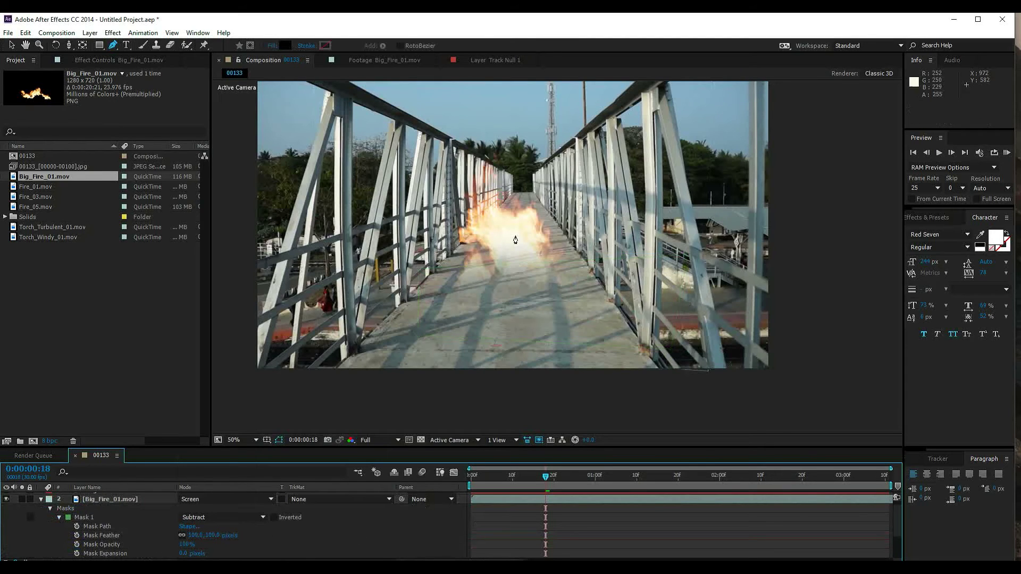
click(98, 500)
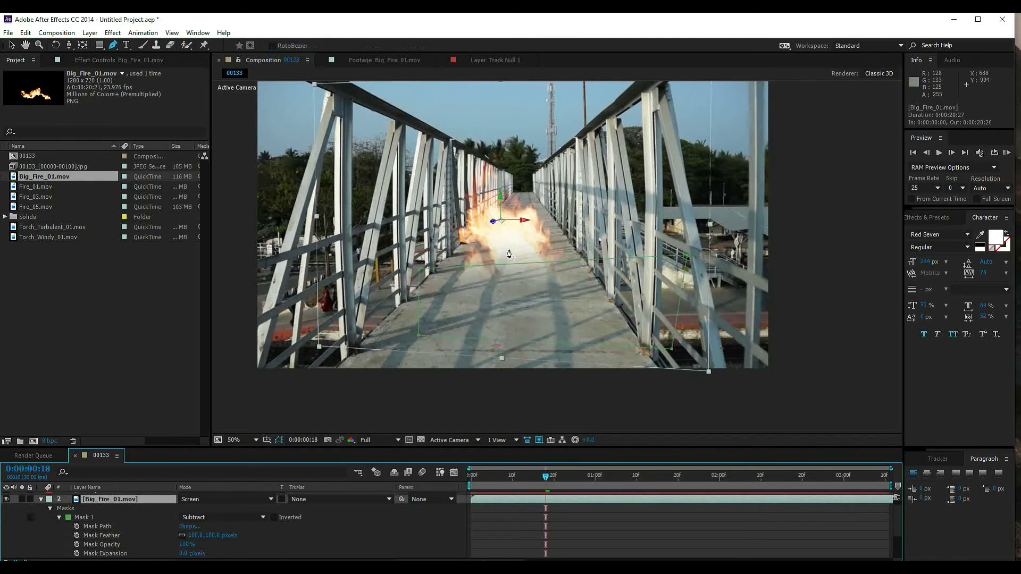
Nudge the fire up slightly and lower the mask's top edge, checking from 0:00:00:06
key(v)
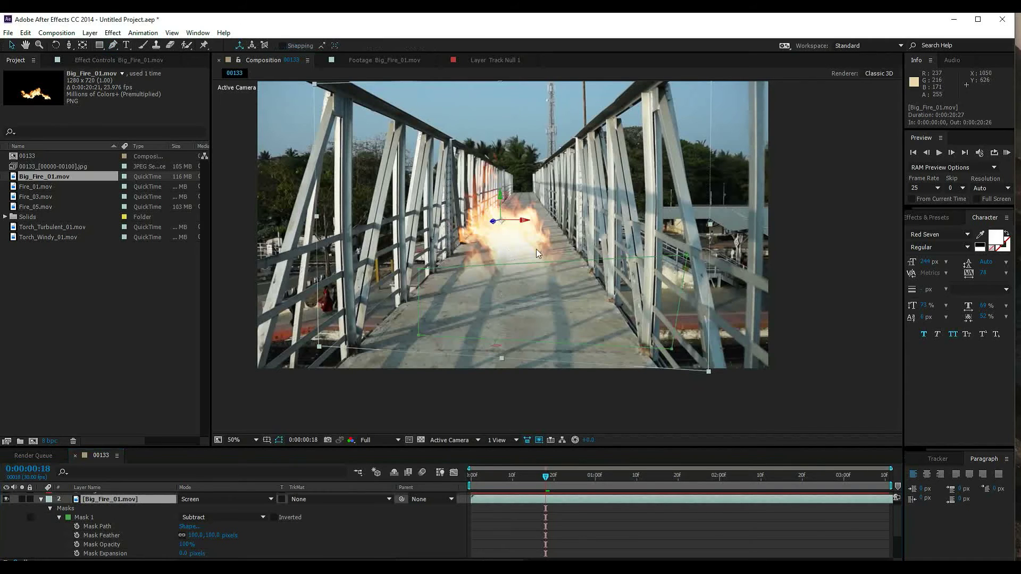
drag(536, 248, 534, 242)
click(490, 480)
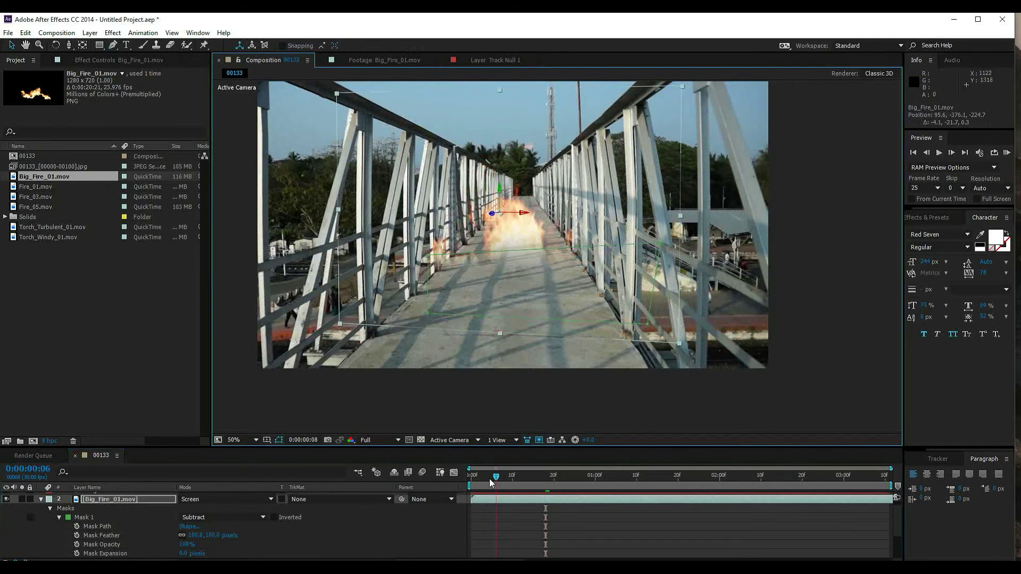
drag(489, 479, 661, 478)
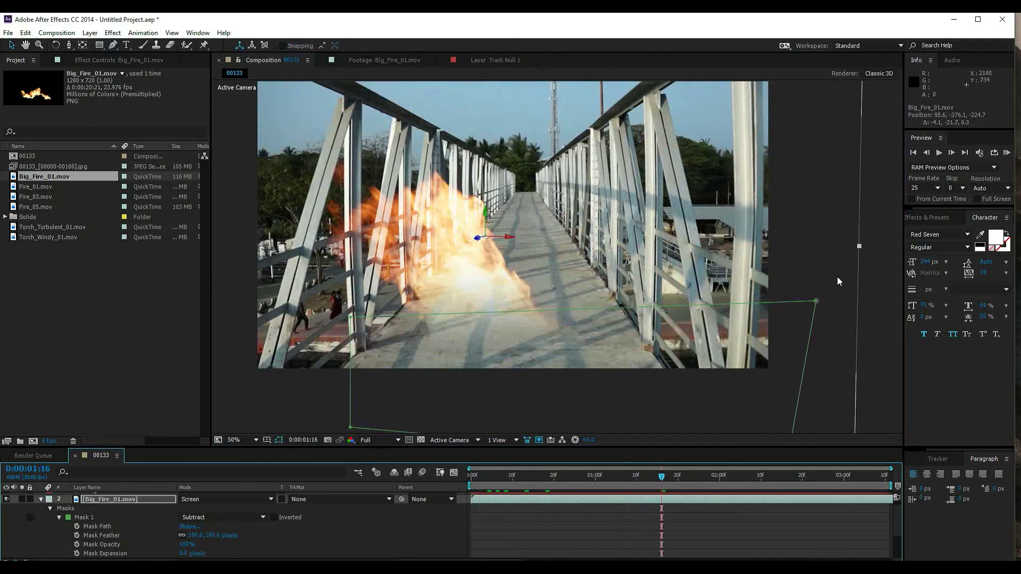
drag(598, 308, 597, 390)
click(859, 397)
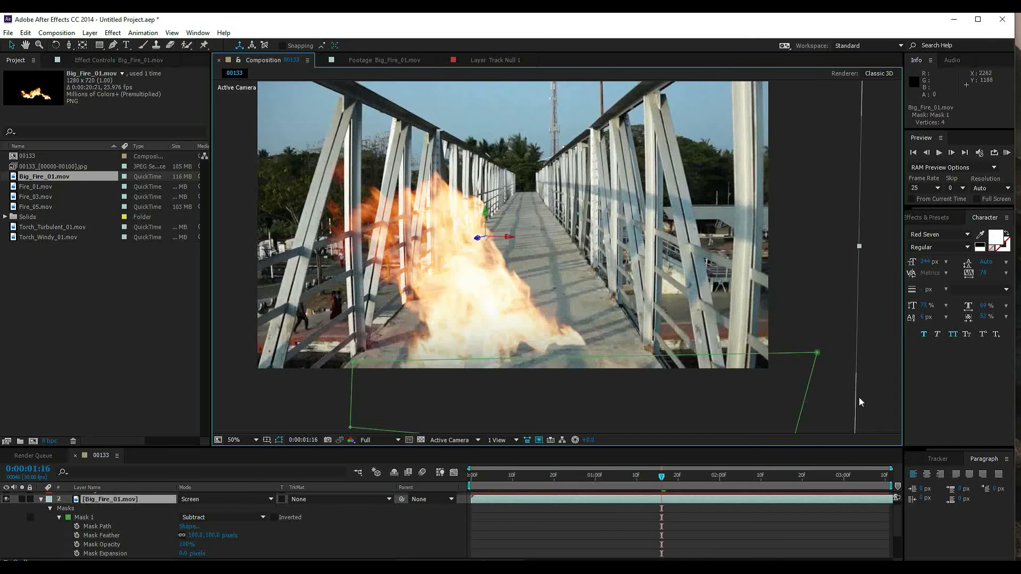
Preview the masked fire, stopping at 0:00:01:17, replaying, then returning near the start
key(space)
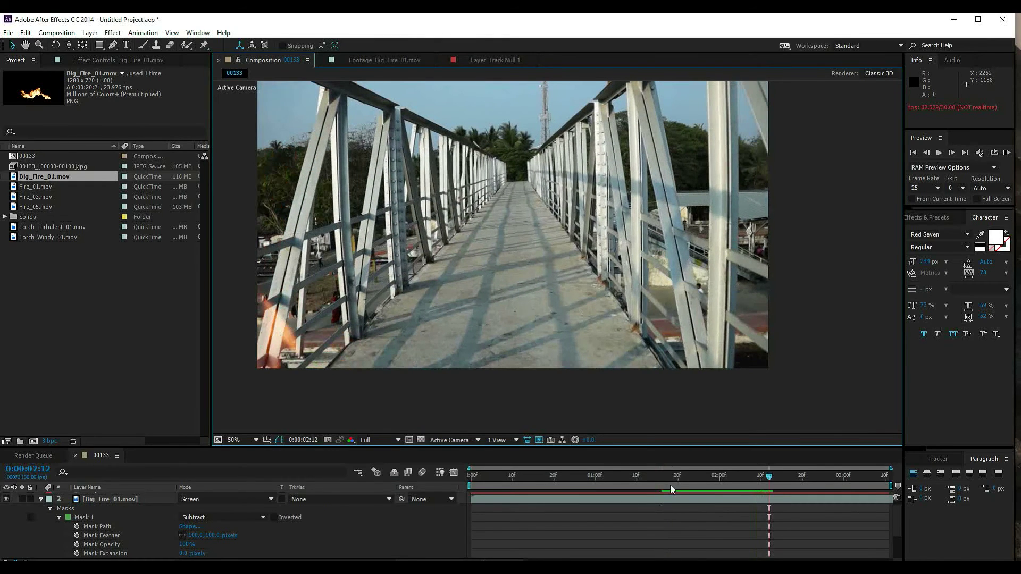
click(665, 484)
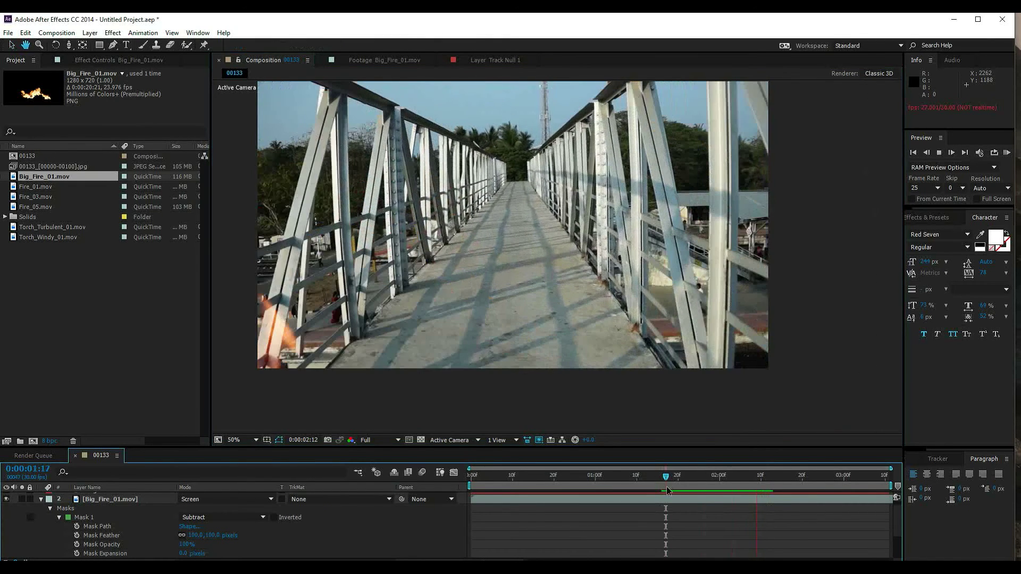
key(space)
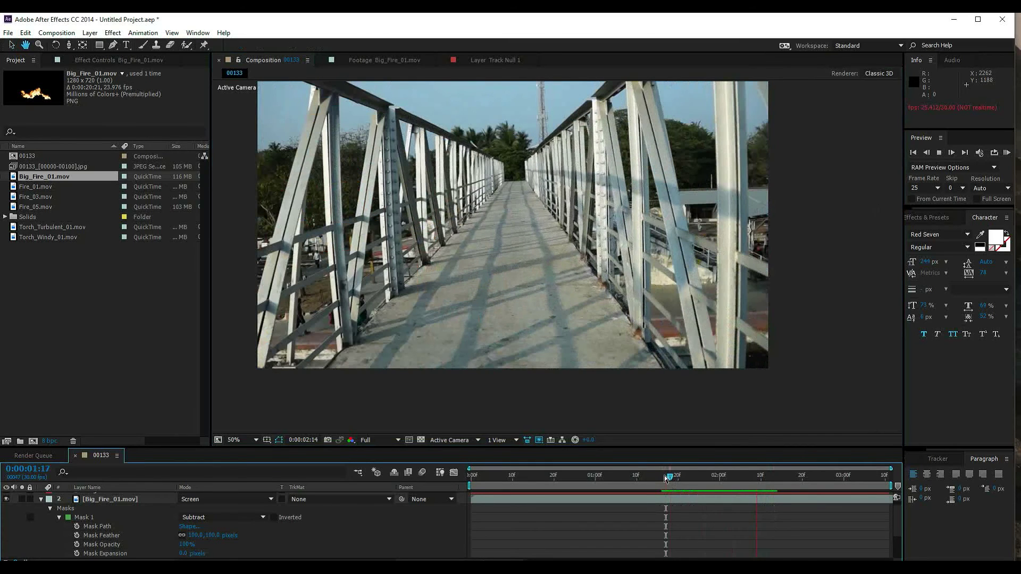
drag(665, 476, 579, 477)
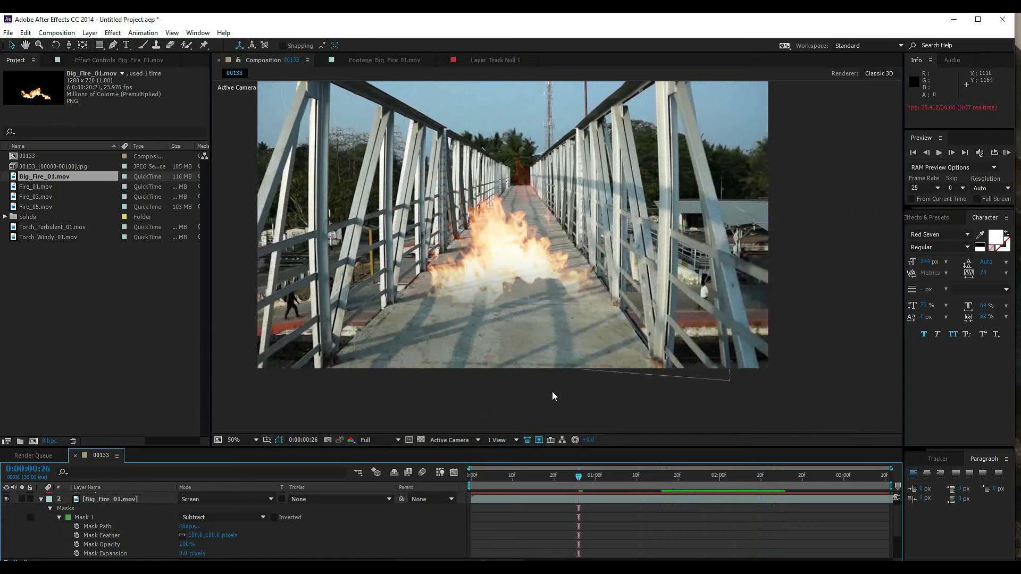
Add Torch_Windy_01.mov to the composition, enlarge it to about 238%, and move it up-left
double_click(85, 280)
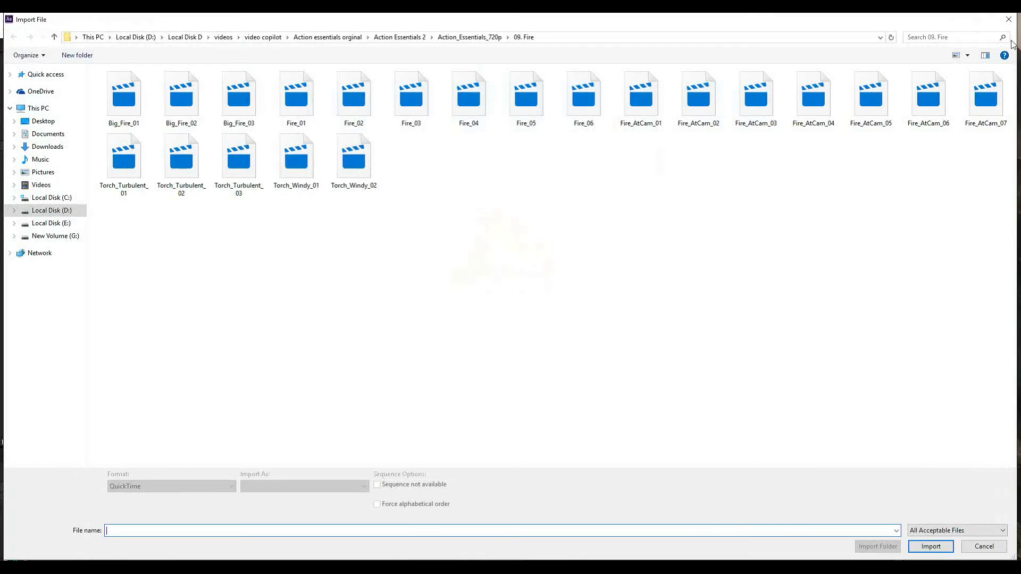
key(Escape)
drag(114, 237, 557, 252)
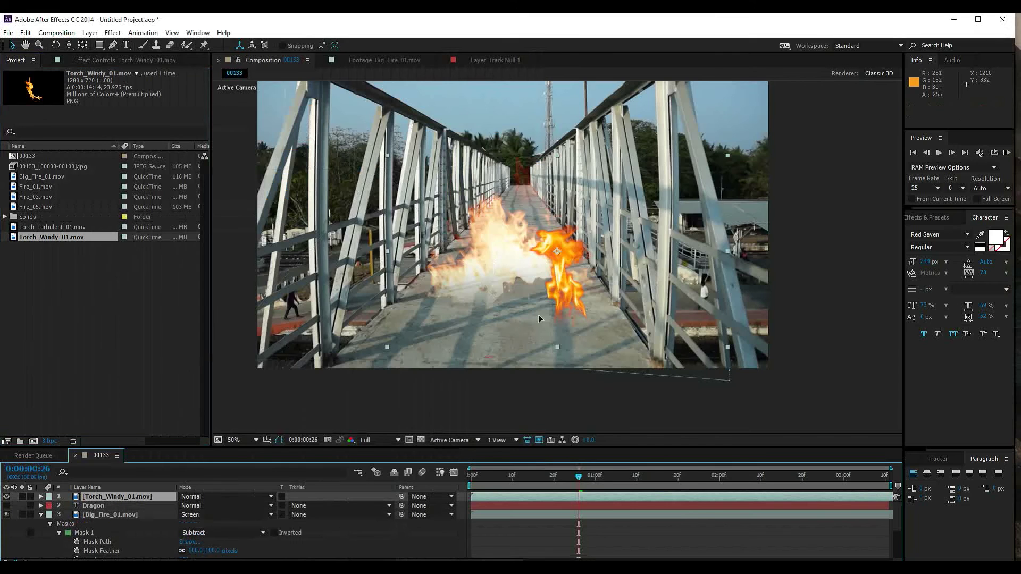
drag(538, 318, 493, 302)
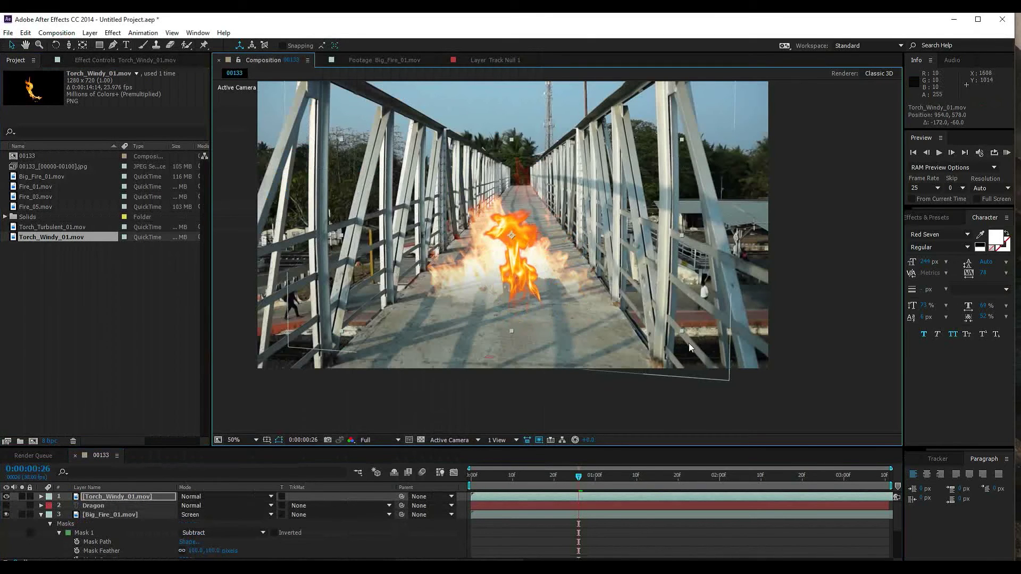
drag(682, 331, 920, 461)
drag(520, 325, 492, 298)
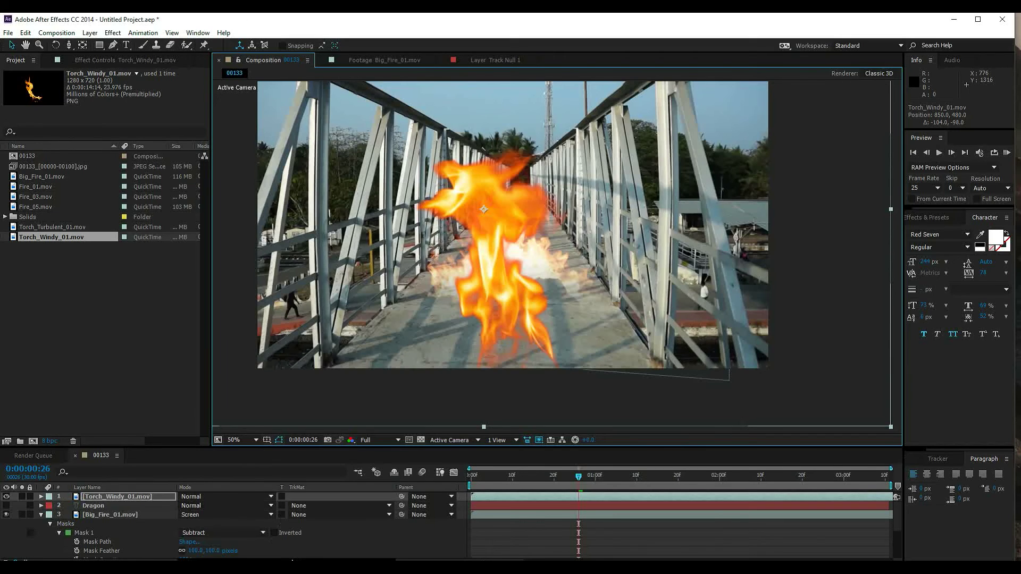
Make Torch_Windy_01 3D, scale it to 111.1, 105.6, 46.5%, and set it above the walkway fire
click(287, 560)
click(238, 496)
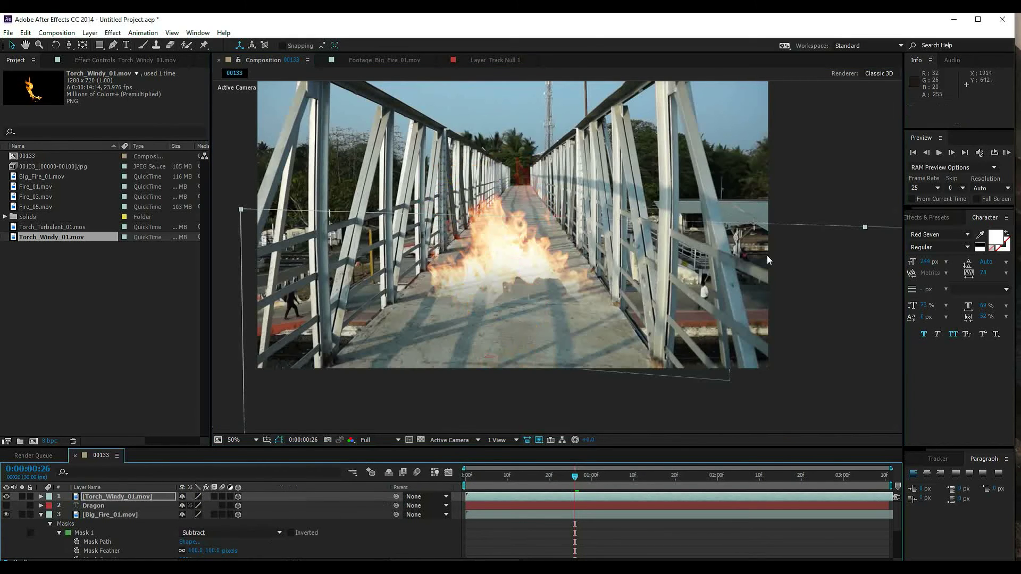
drag(767, 255, 531, 90)
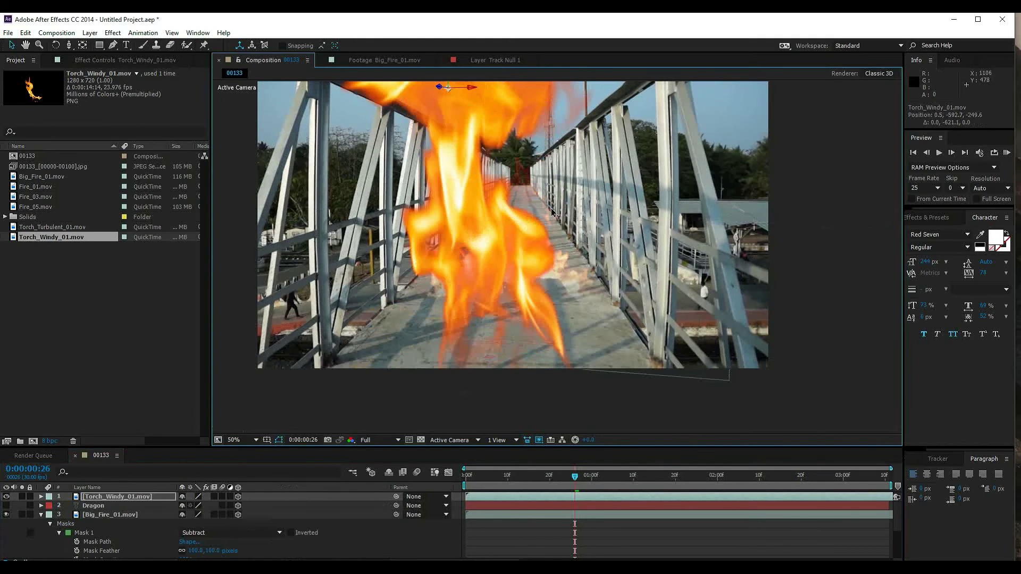
click(133, 497)
key(s)
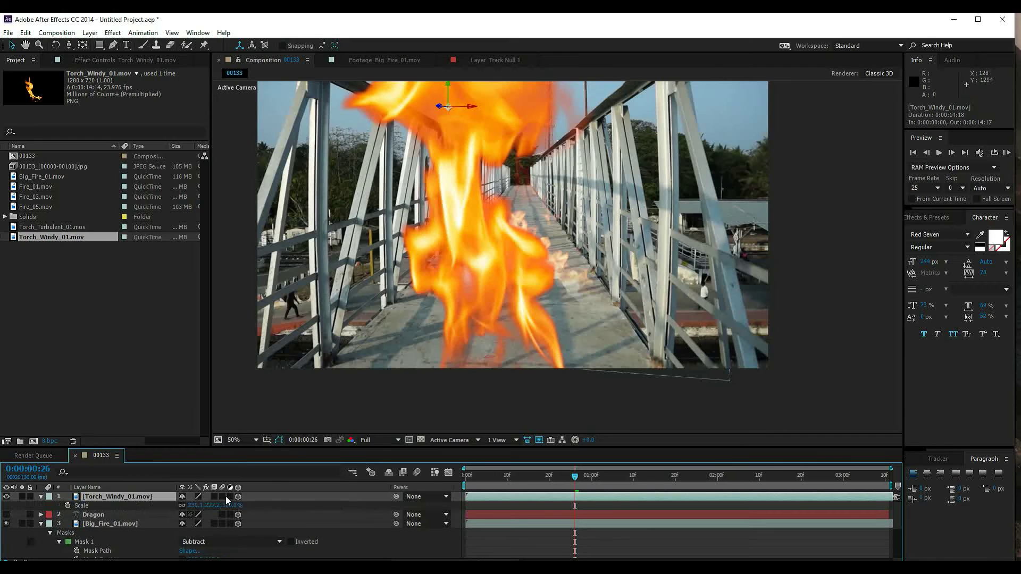
drag(168, 506, 120, 504)
drag(457, 148, 514, 218)
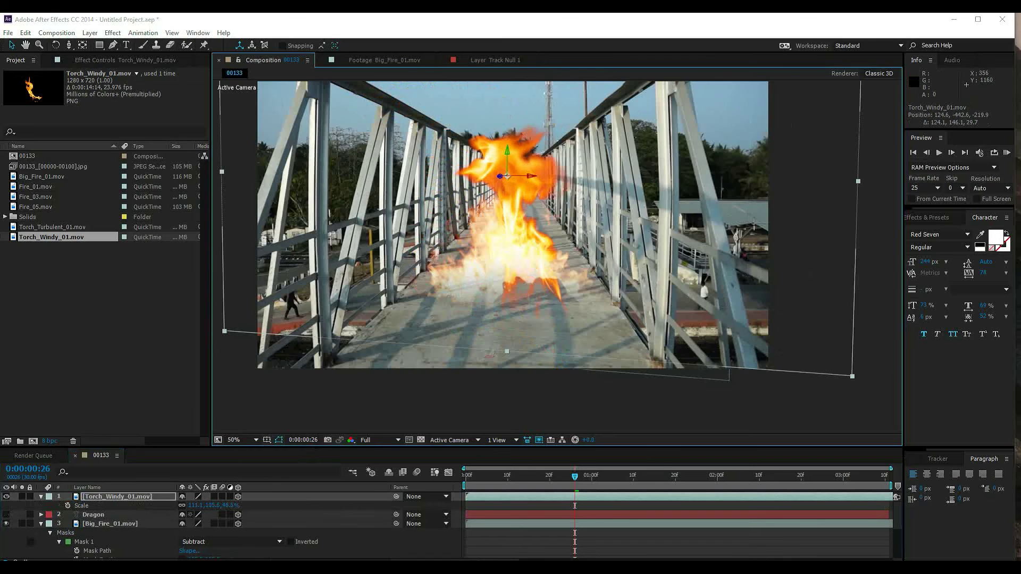
click(257, 542)
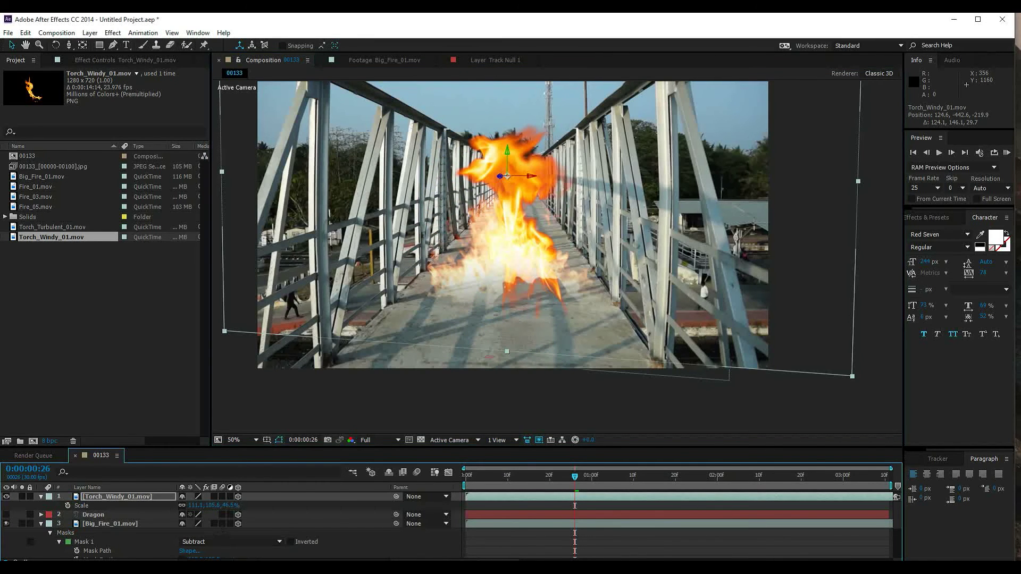
Blend the torch flame in Screen after trying Add, raise it slightly, and preview the composite
key(F4)
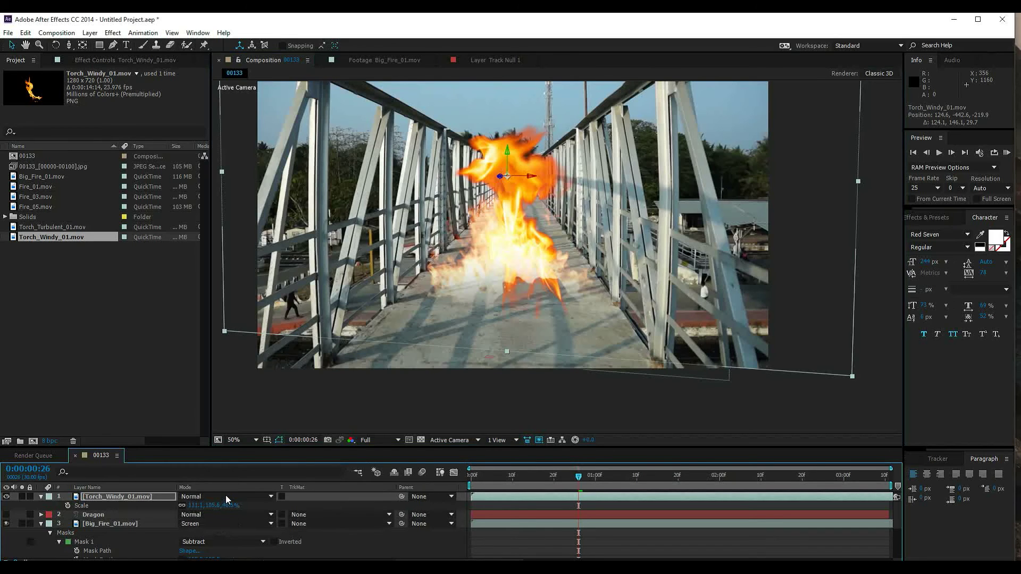
click(225, 495)
click(257, 164)
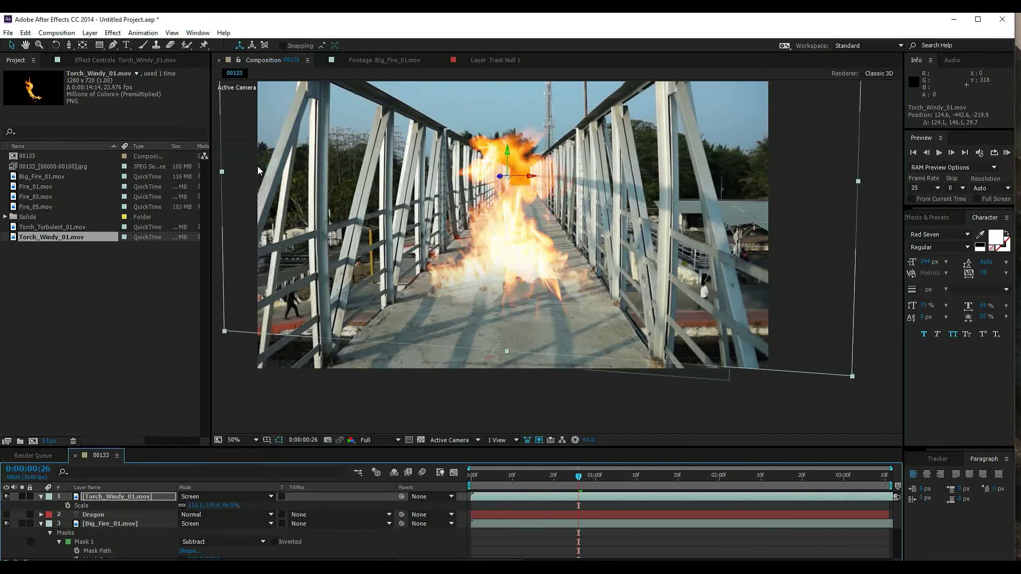
click(225, 496)
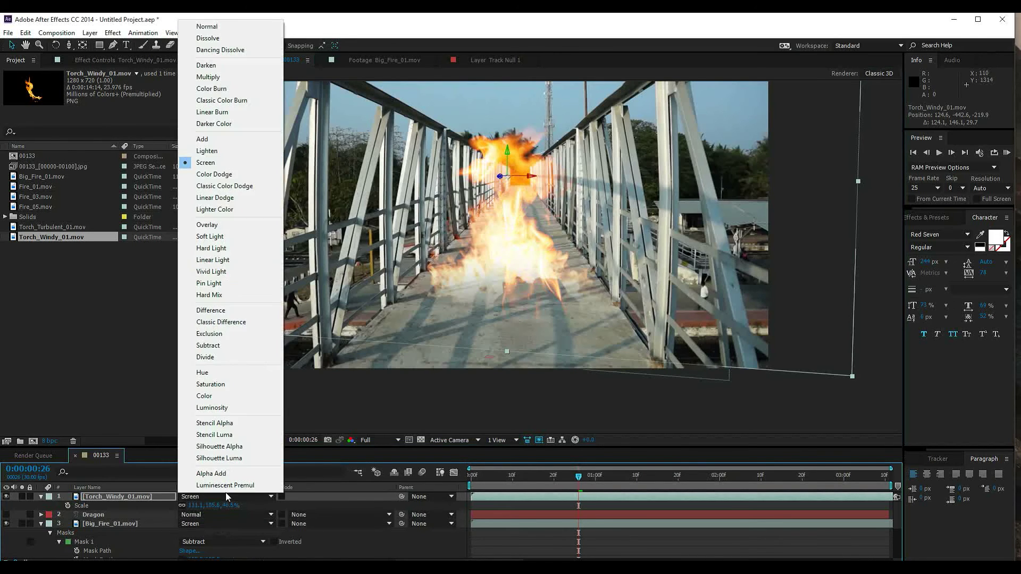
click(222, 138)
mouse_move(514, 277)
mouse_down()
mouse_move(526, 209)
mouse_move(522, 264)
mouse_up()
click(196, 498)
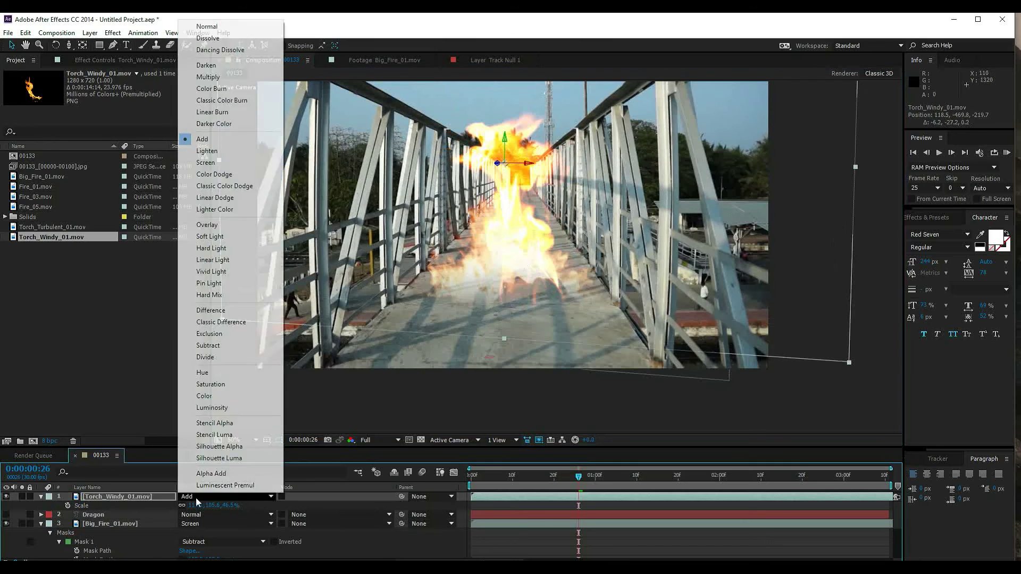
click(219, 162)
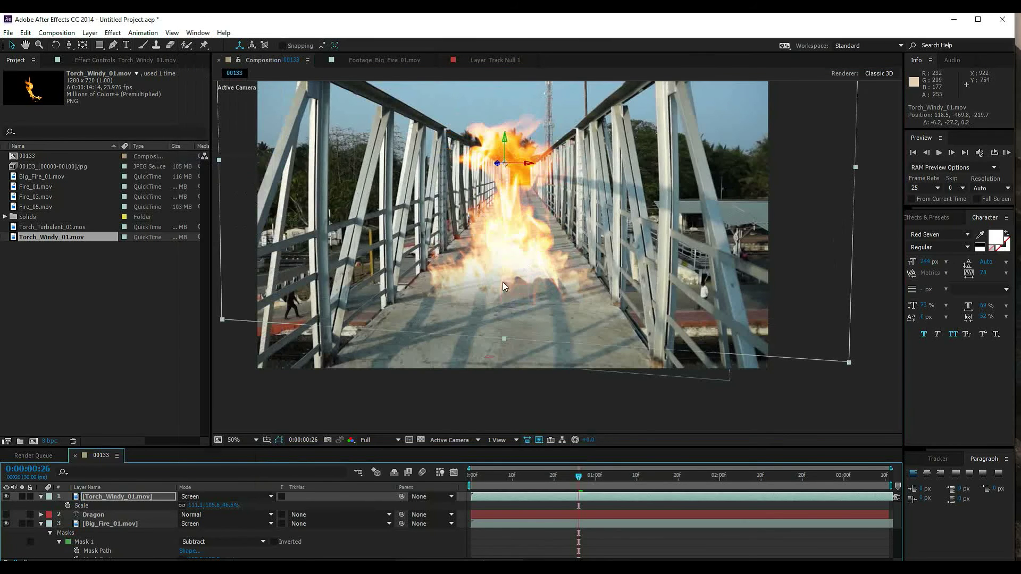
click(472, 420)
key(space)
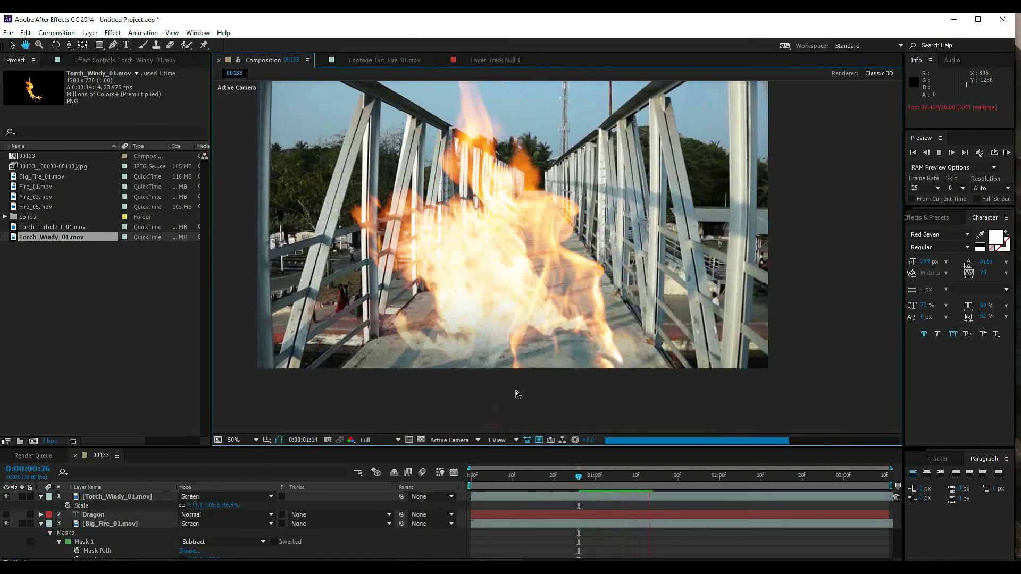
Stop the running preview and set the viewer resolution to Quarter
click(390, 441)
click(390, 440)
click(403, 502)
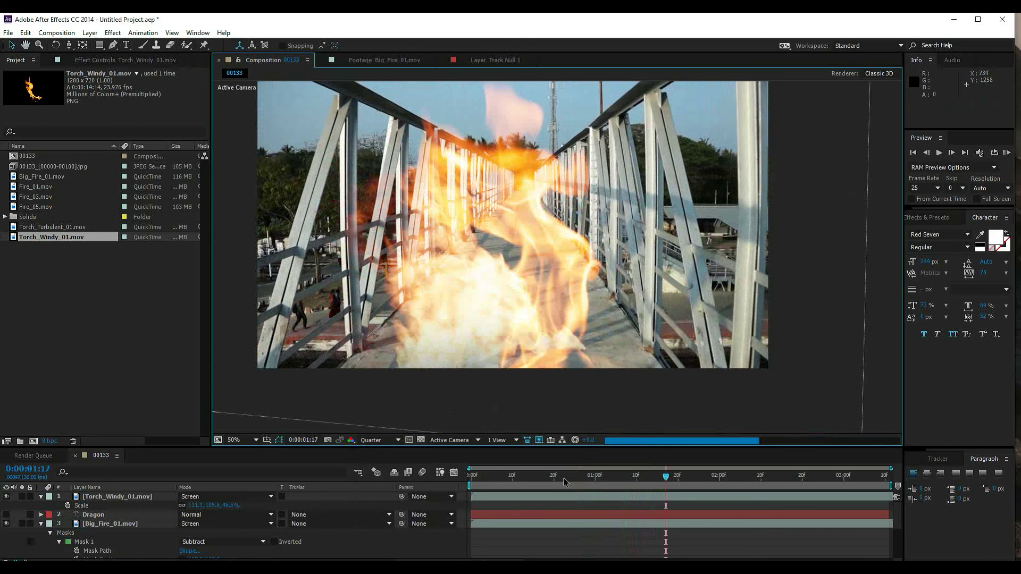
RAM-preview the fire composite from near the start, then return to frame 0:00:00:00
click(480, 475)
click(1006, 153)
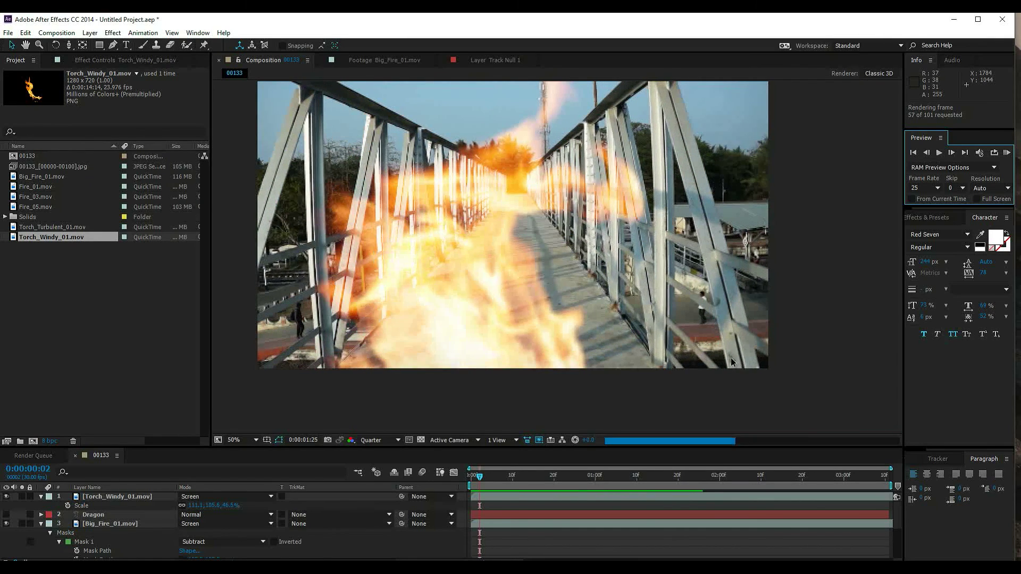
click(731, 359)
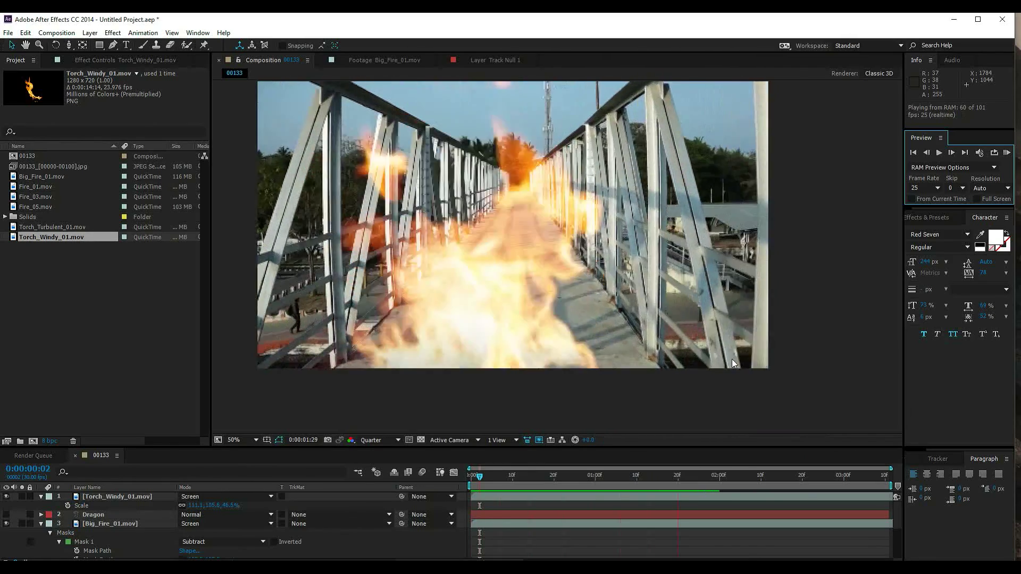
click(732, 359)
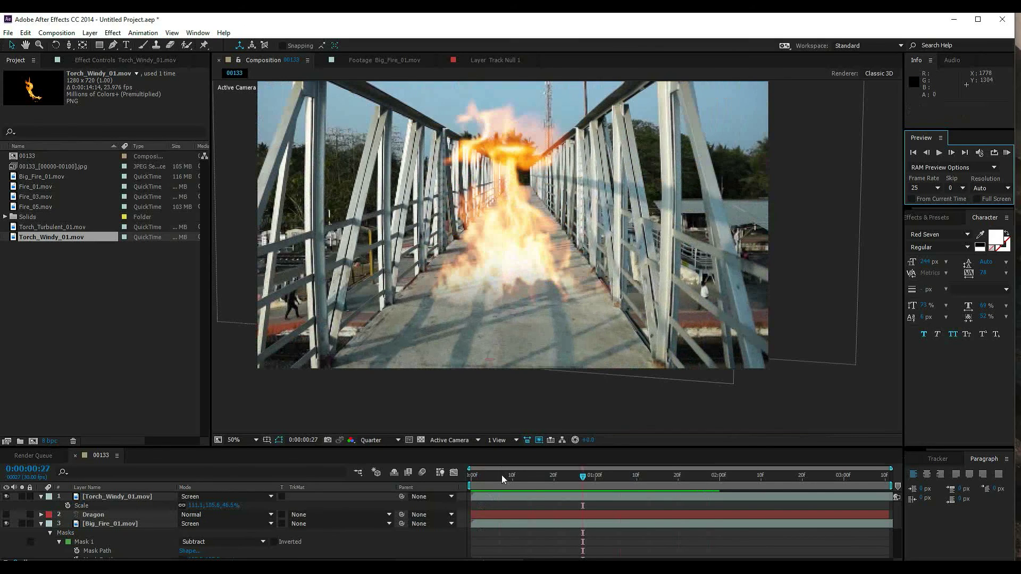
drag(502, 474, 470, 483)
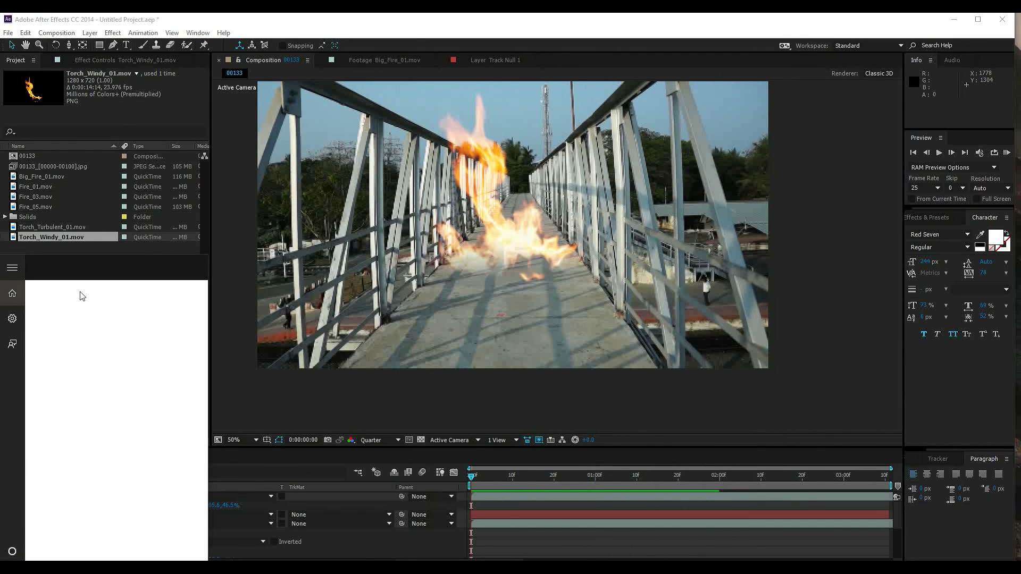
text(pftr)
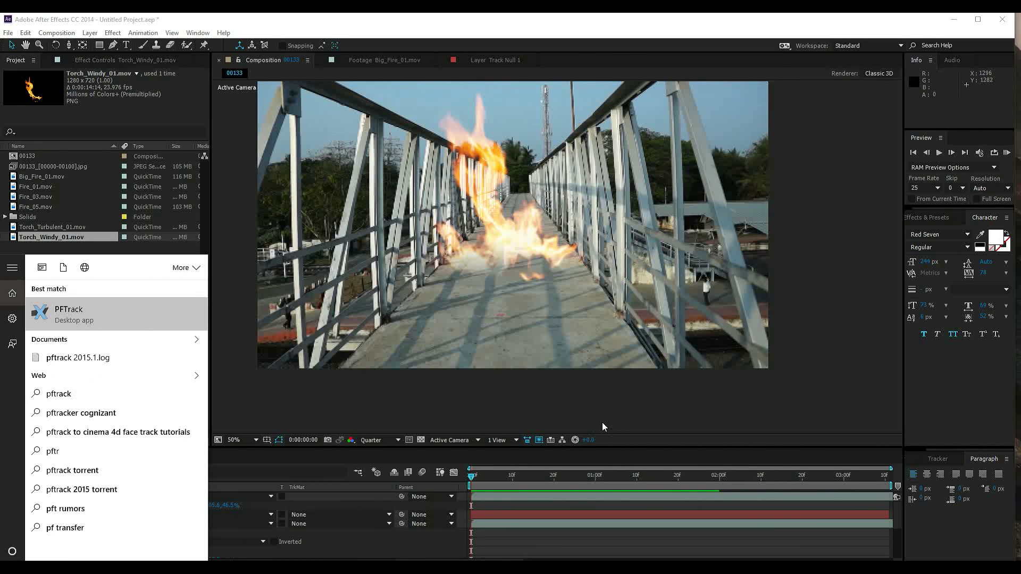
key(Return)
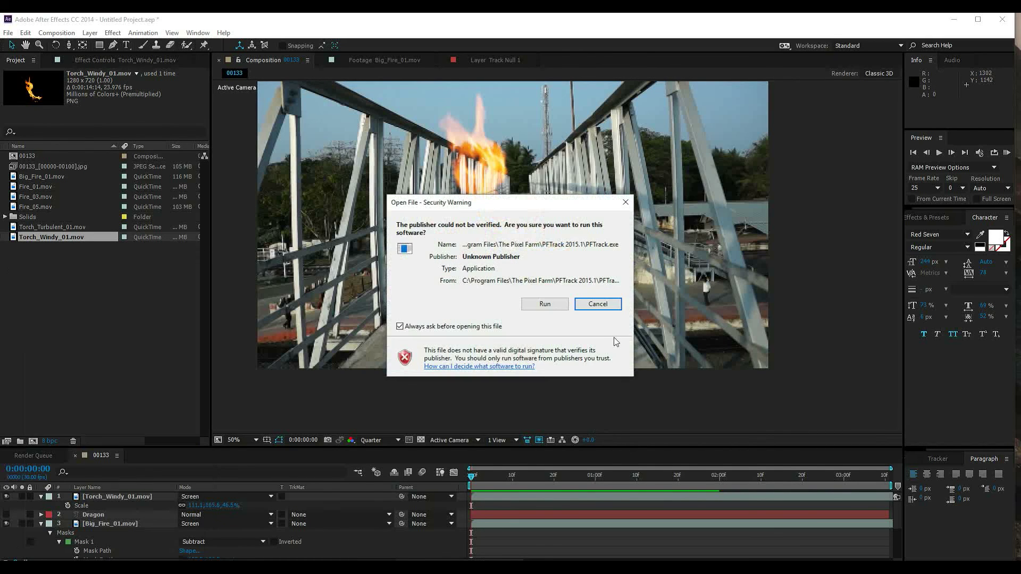
click(598, 303)
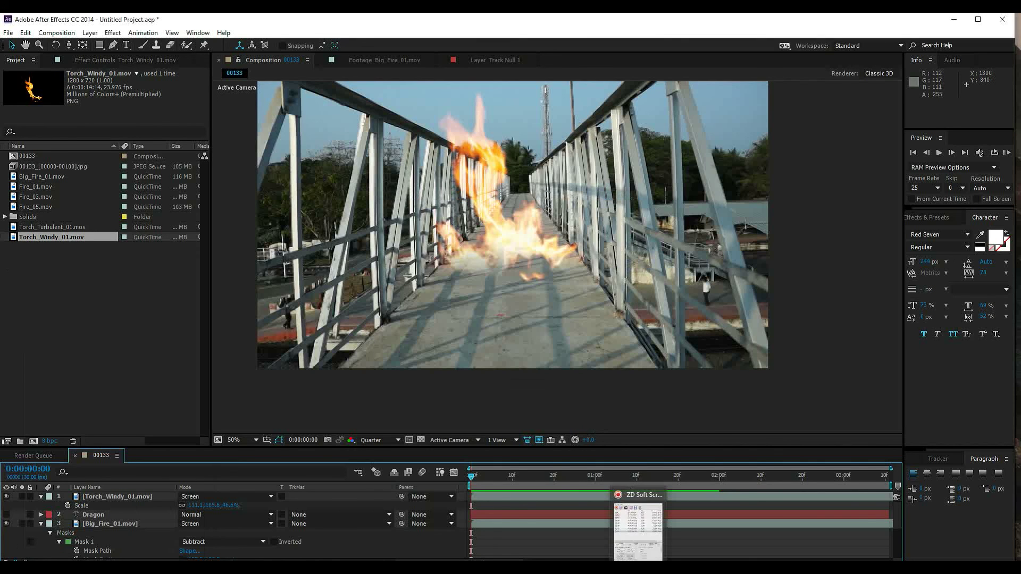